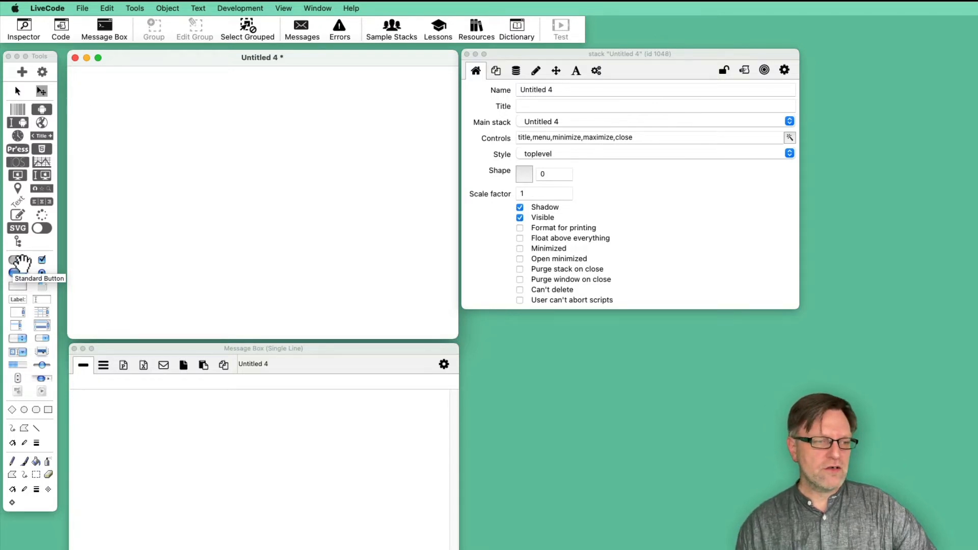
Step: Place a standard button and a default button beside it on the Untitled 4 card, and deselect them
{"action": "left_click_drag", "start_coordinate": [18, 273], "coordinate": [158, 128]}
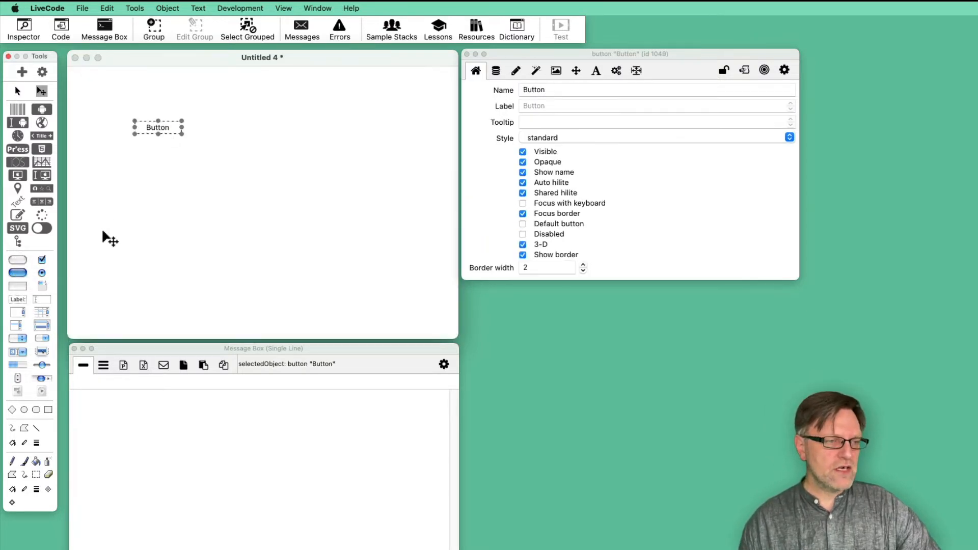
{"action": "left_click_drag", "start_coordinate": [18, 274], "coordinate": [221, 127]}
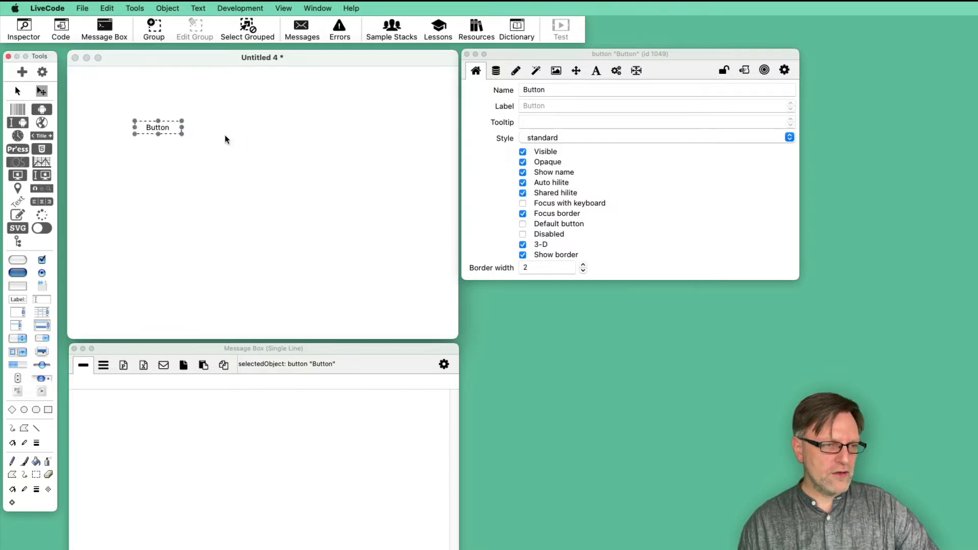
{"action": "left_click", "coordinate": [240, 173]}
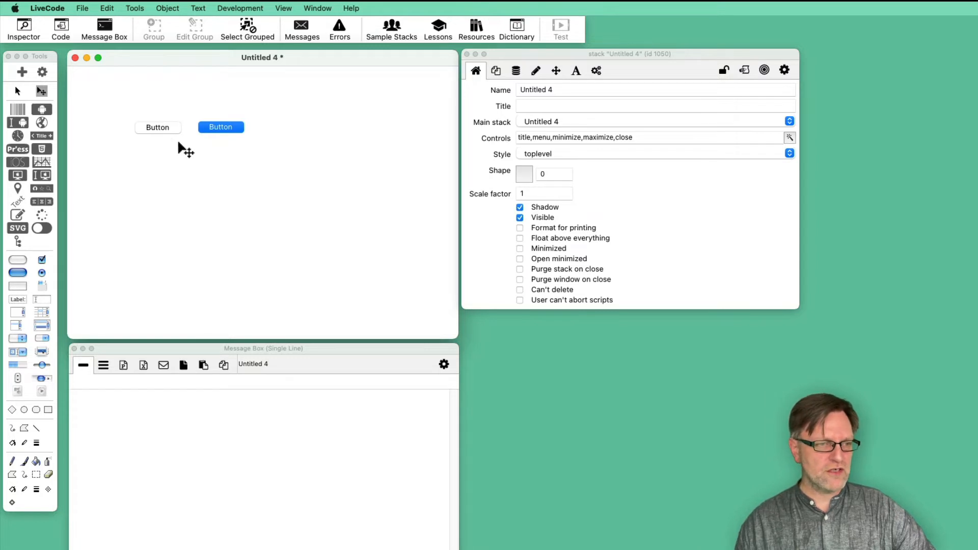
Step: Switch the stack between run mode and edit mode to compare how the buttons behave, ending in edit mode
{"action": "left_click", "coordinate": [20, 91]}
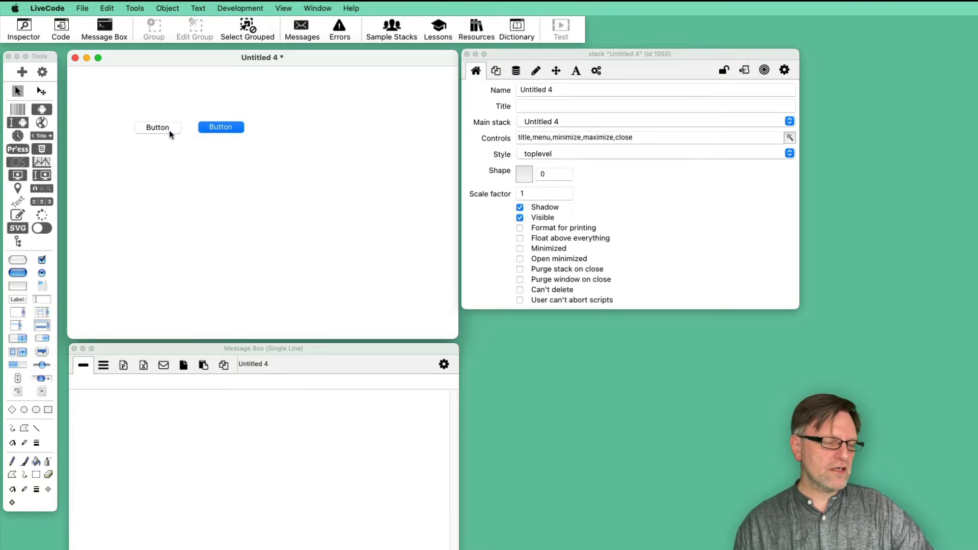
{"action": "left_click", "coordinate": [44, 91]}
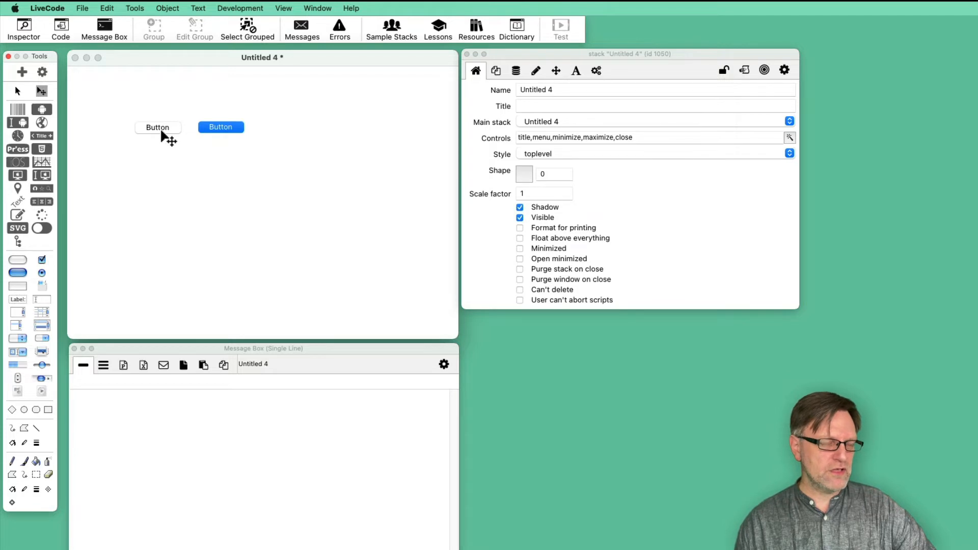
{"action": "left_click", "coordinate": [17, 91]}
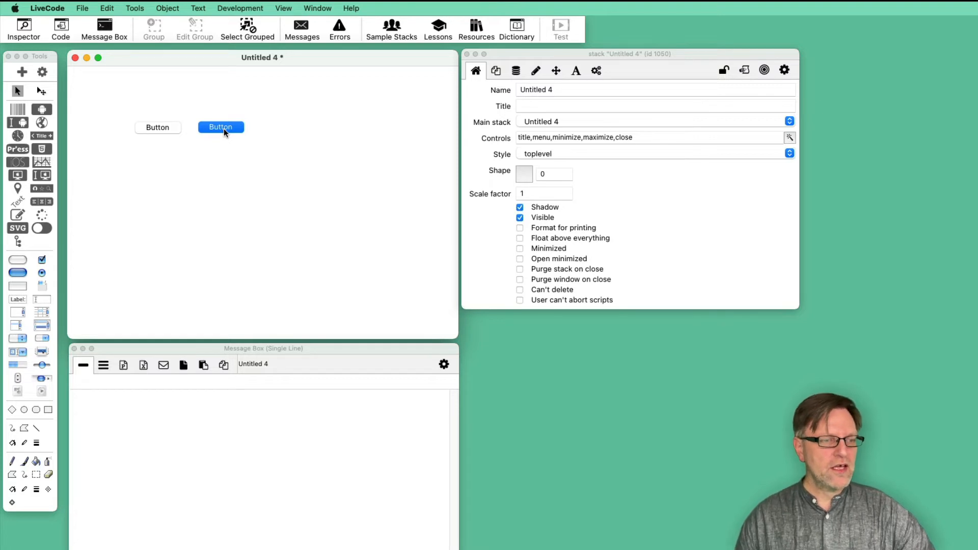
{"action": "left_click", "coordinate": [41, 91]}
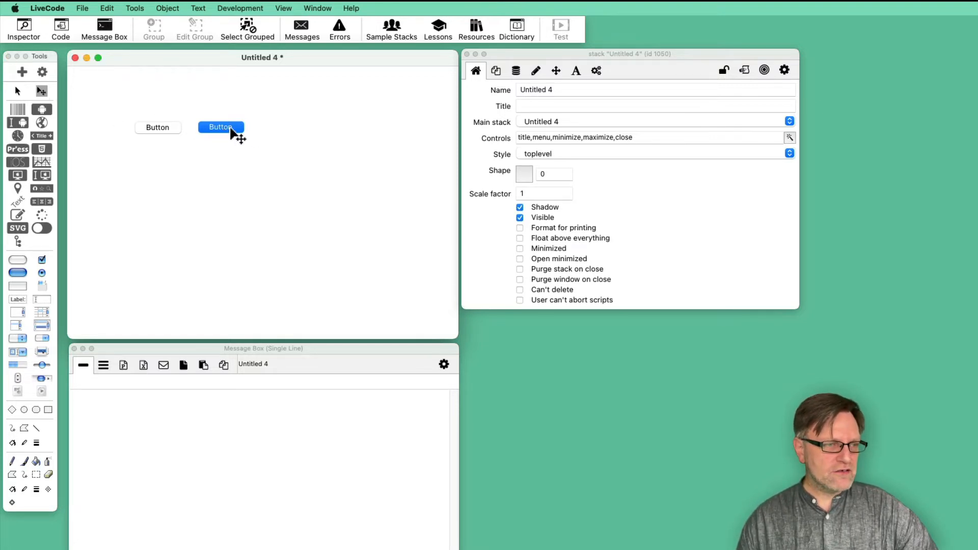
Step: Enlarge the default button slightly in width and height from its lower corner, and deselect it
{"action": "left_click", "coordinate": [231, 130]}
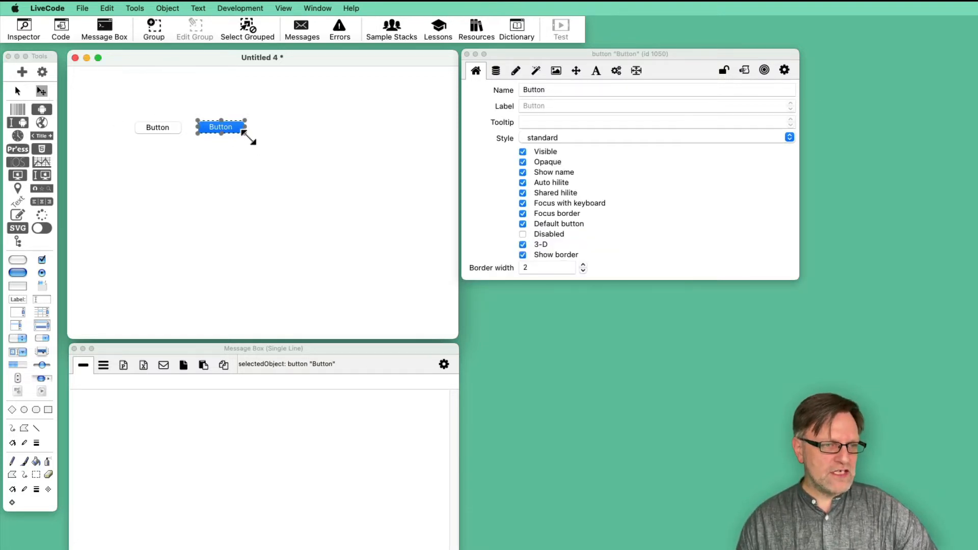
{"action": "left_click_drag", "start_coordinate": [246, 134], "coordinate": [255, 142]}
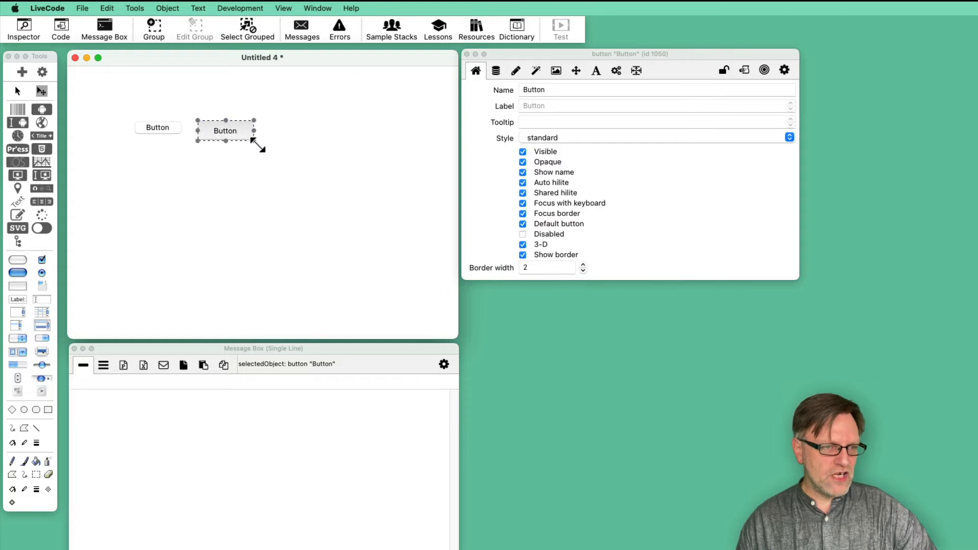
{"action": "left_click", "coordinate": [351, 163]}
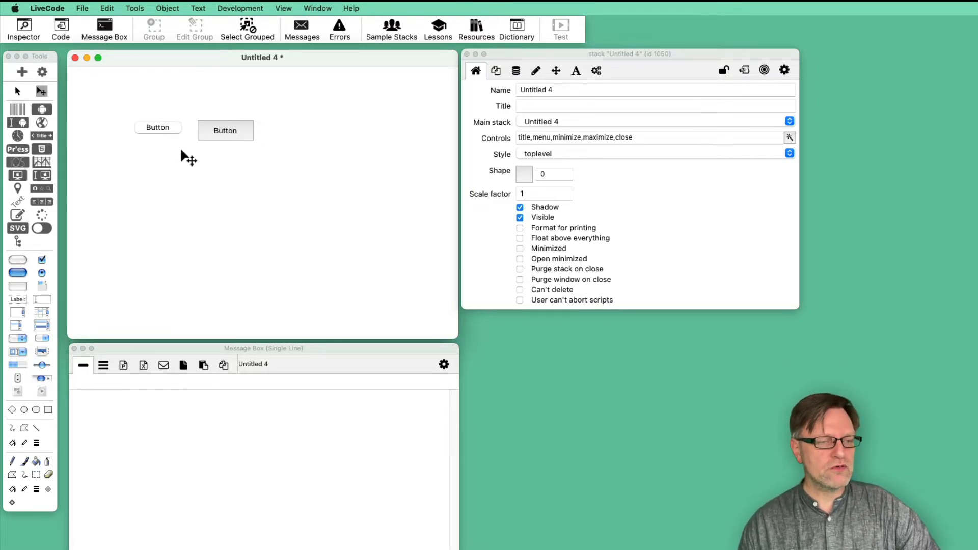
Step: Set the enlarged button's style to transparent and deselect it
{"action": "left_click", "coordinate": [230, 134]}
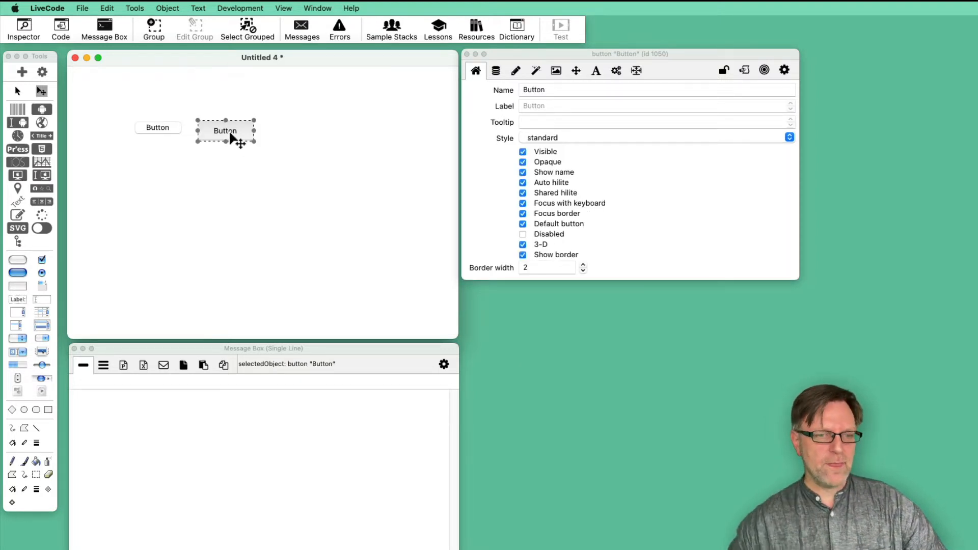
{"action": "left_click", "coordinate": [638, 137]}
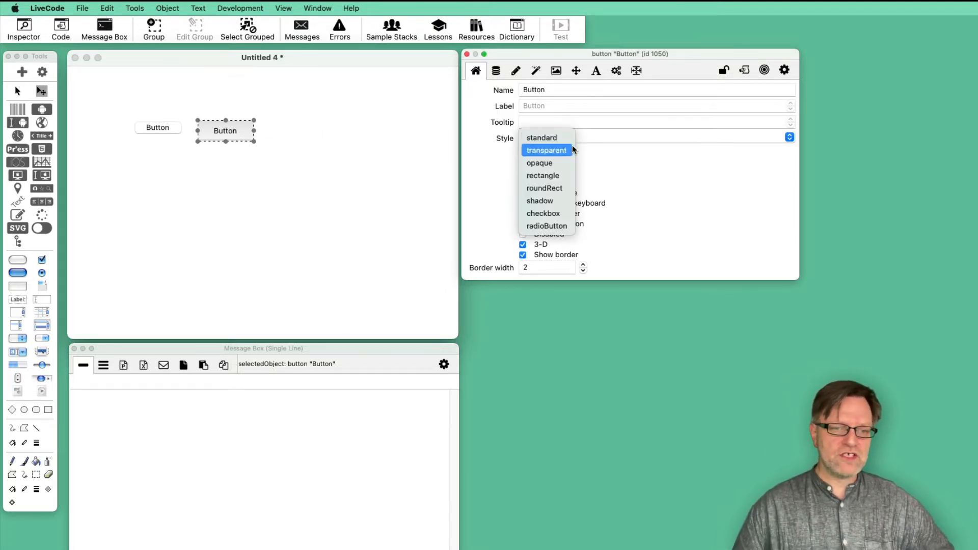
{"action": "left_click", "coordinate": [557, 149]}
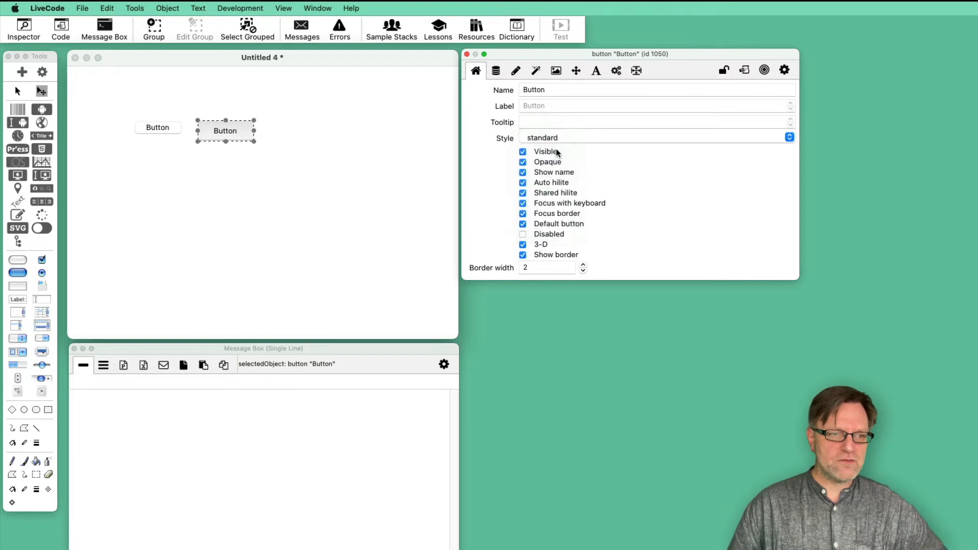
{"action": "left_click", "coordinate": [376, 157]}
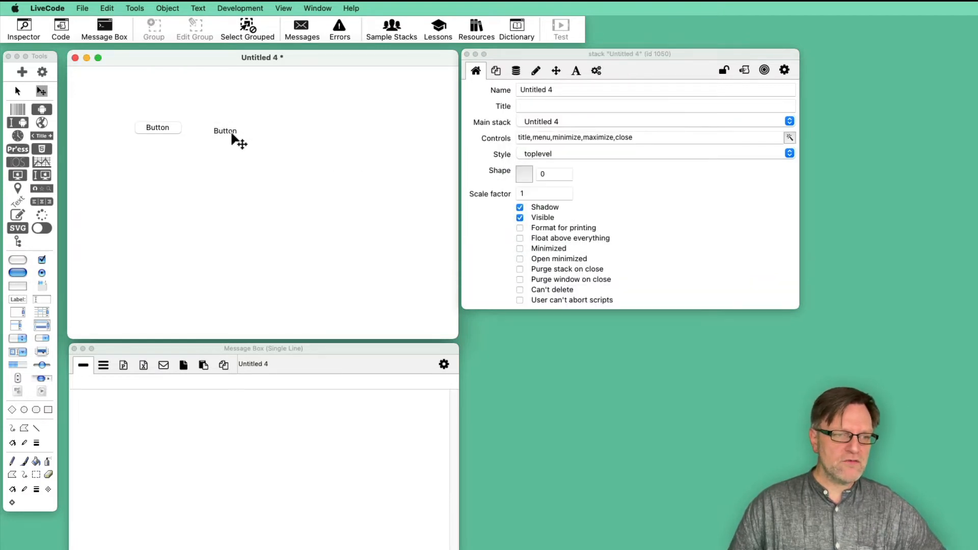
Step: Set the enlarged button's style to opaque
{"action": "left_click", "coordinate": [227, 133]}
{"action": "left_click", "coordinate": [570, 138]}
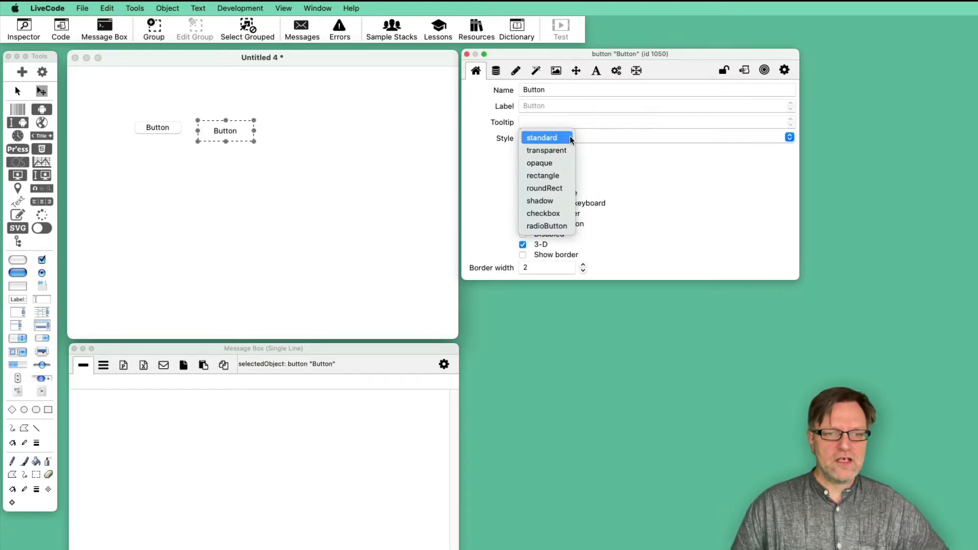
{"action": "left_click", "coordinate": [564, 164]}
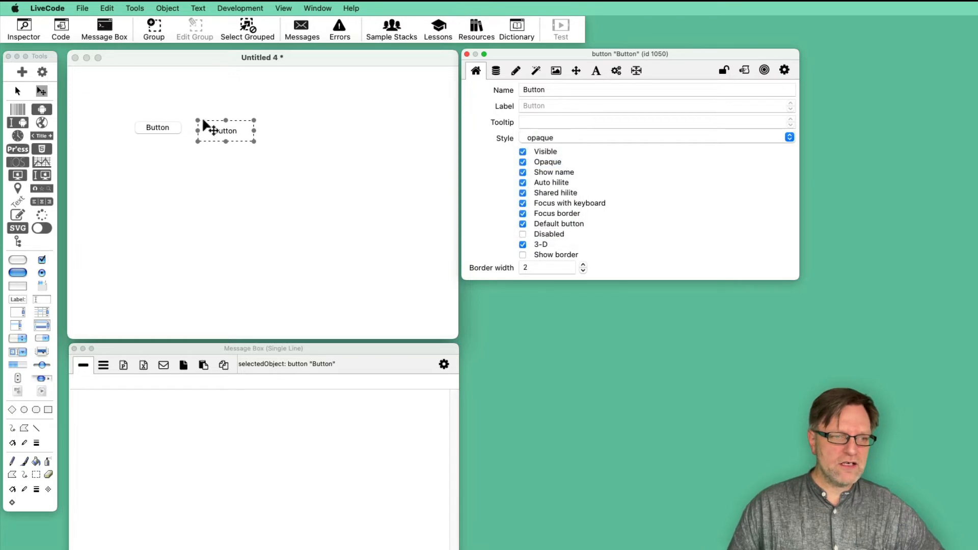
Step: Give the enlarged button a red background fill with RGB 222, 0, 0
{"action": "left_click", "coordinate": [516, 71]}
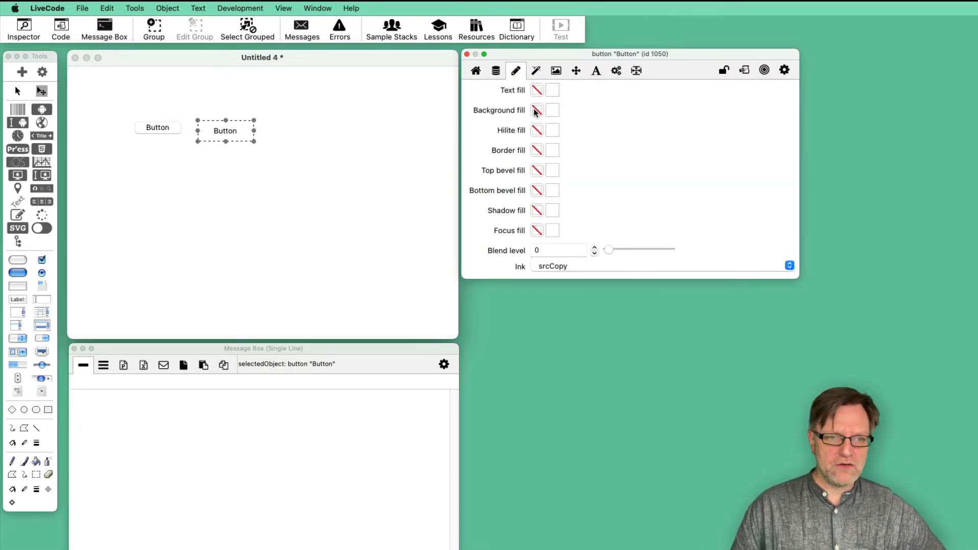
{"action": "left_click", "coordinate": [552, 110]}
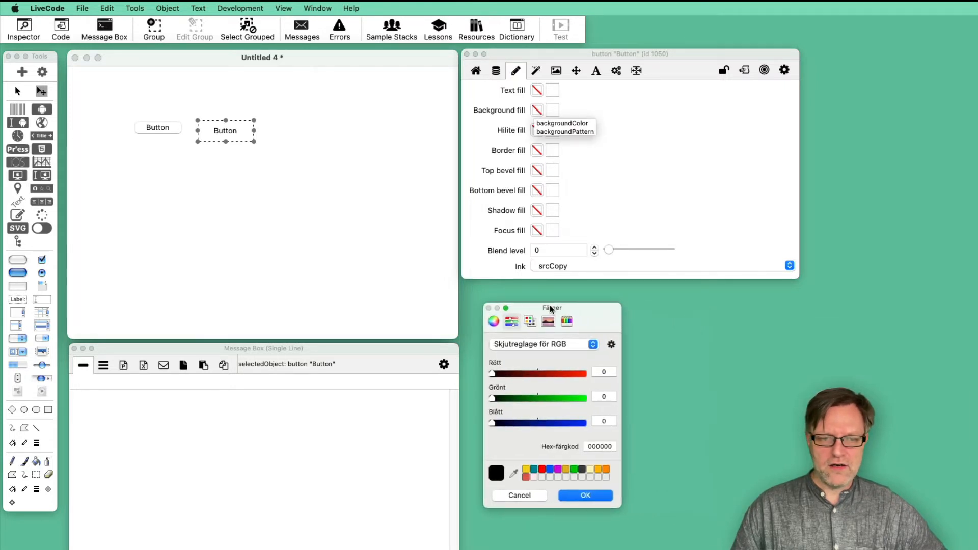
{"action": "left_click", "coordinate": [573, 372]}
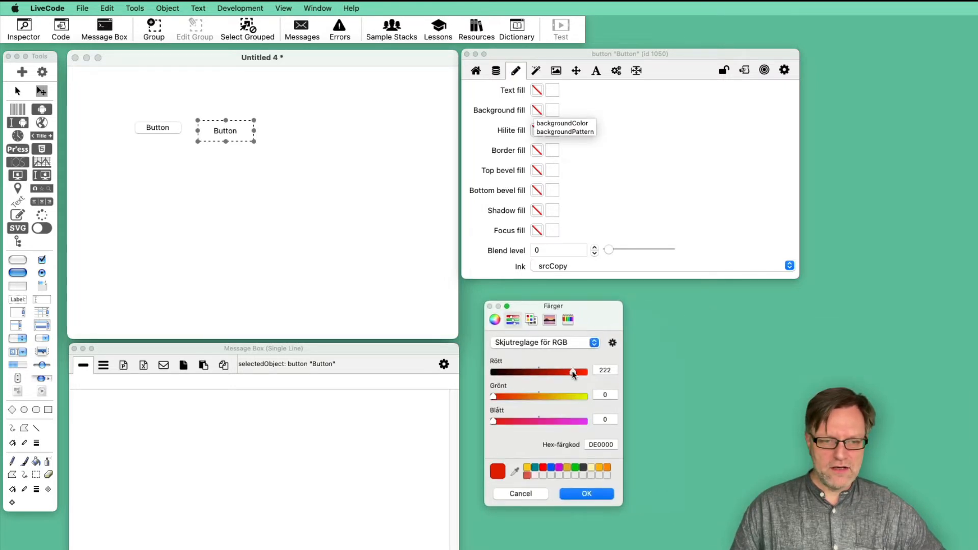
{"action": "left_click", "coordinate": [602, 490]}
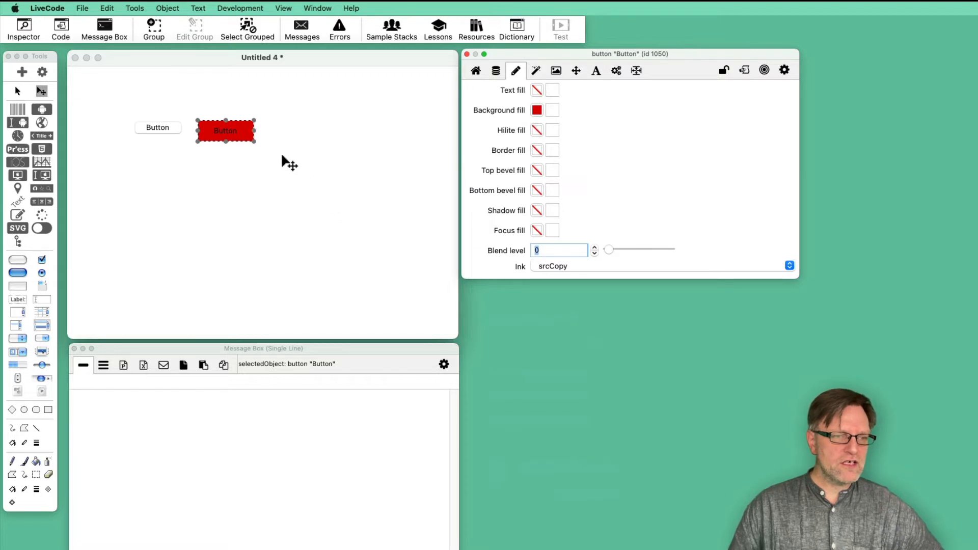
Step: Give the red button a white text fill with RGB 255, 255, 255, and deselect it
{"action": "left_click", "coordinate": [536, 91]}
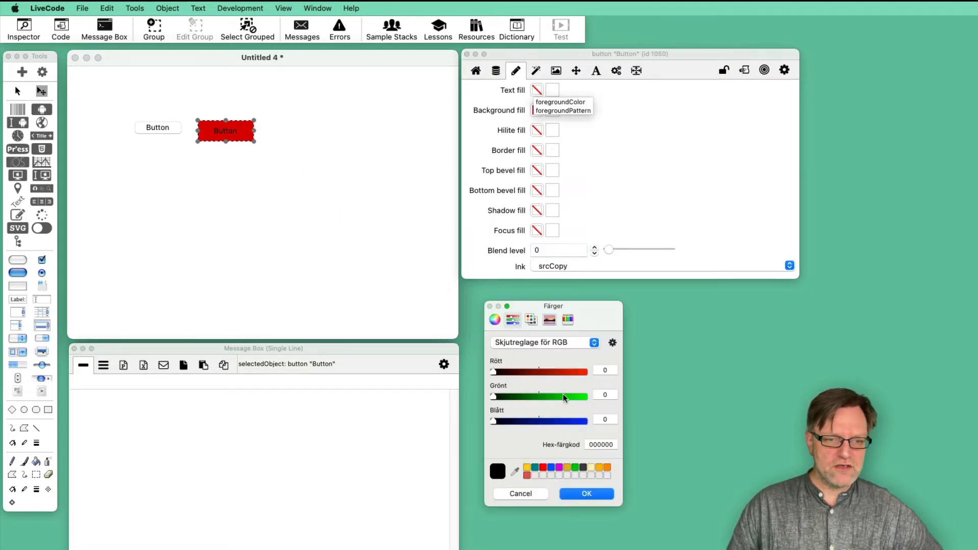
{"action": "left_click", "coordinate": [585, 371]}
{"action": "left_click", "coordinate": [584, 397]}
{"action": "left_click", "coordinate": [584, 421]}
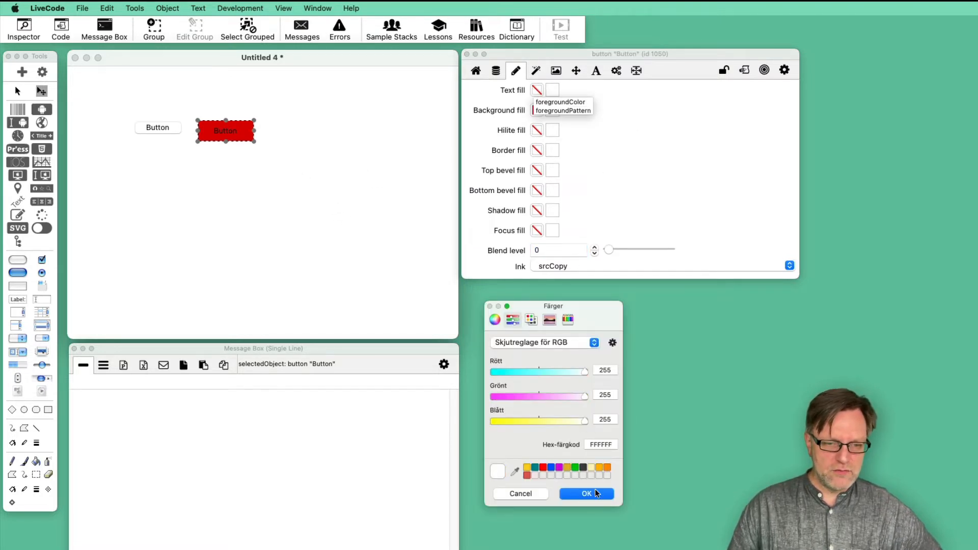
{"action": "left_click", "coordinate": [600, 491]}
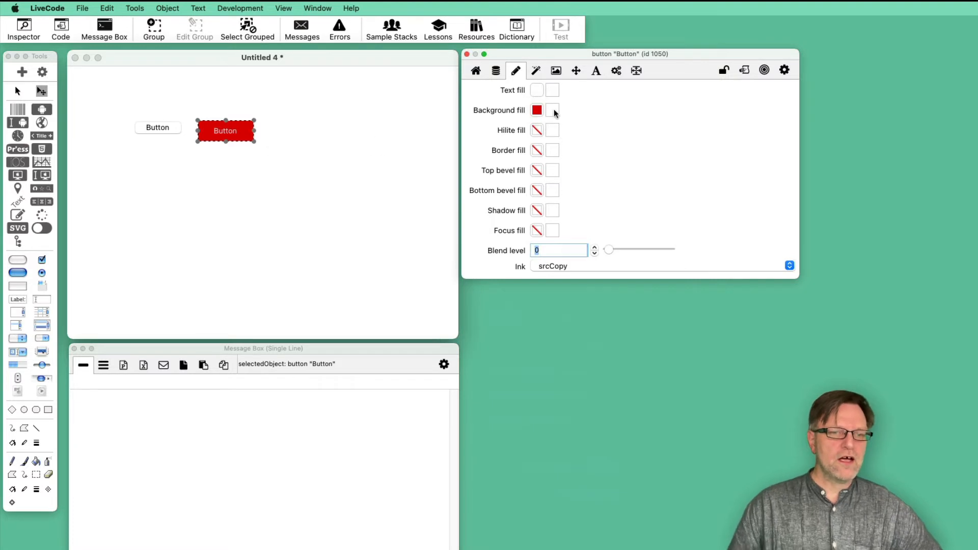
{"action": "left_click", "coordinate": [263, 149]}
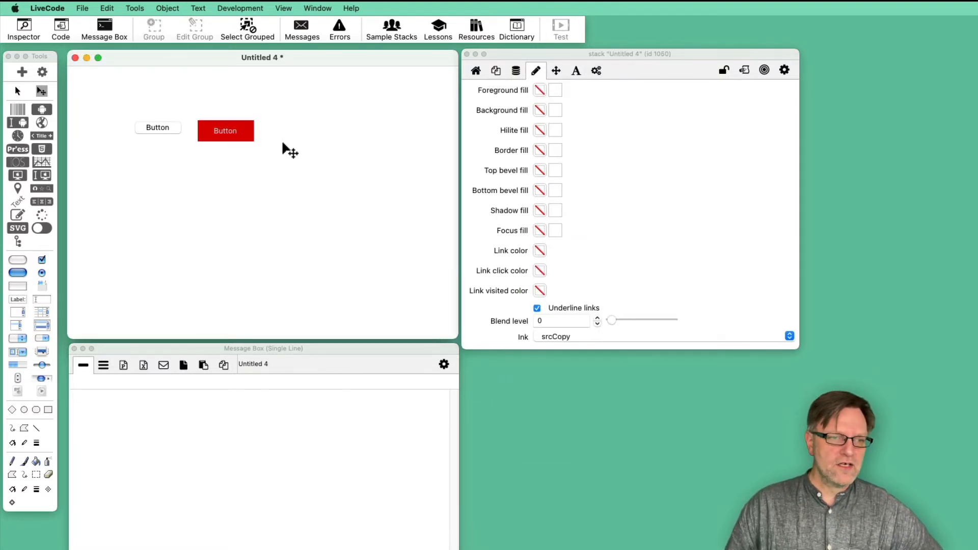
Step: Set the red button's style to rectangle in its basic properties
{"action": "left_click", "coordinate": [236, 134]}
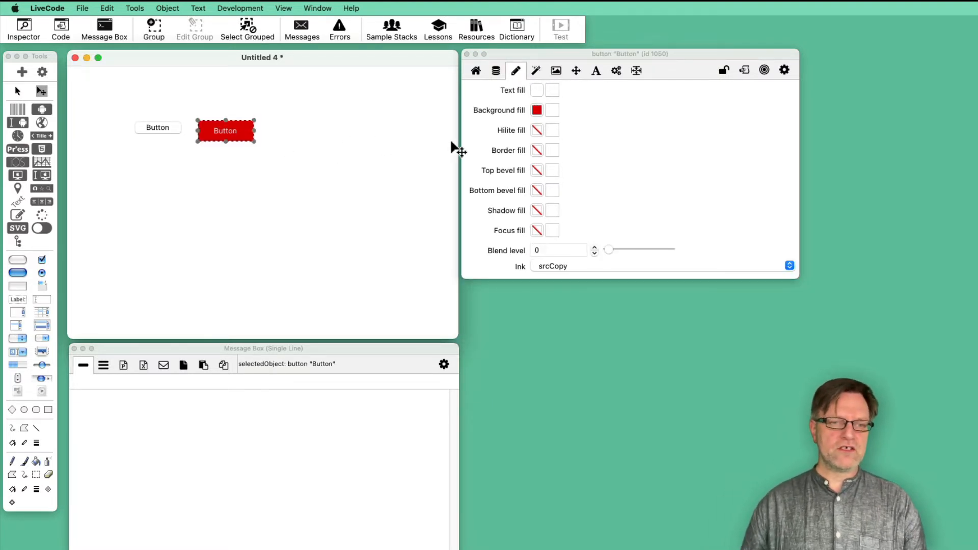
{"action": "left_click", "coordinate": [485, 70]}
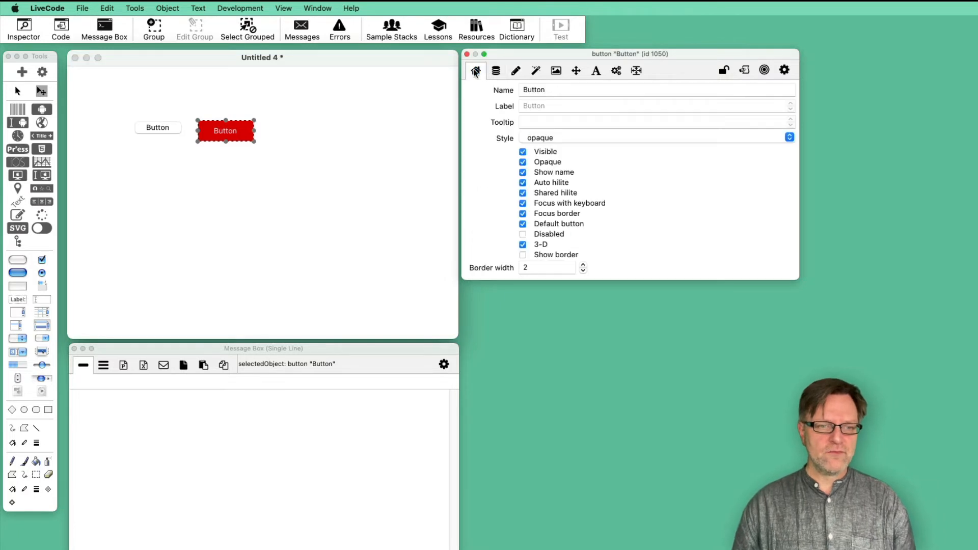
{"action": "left_click", "coordinate": [601, 139]}
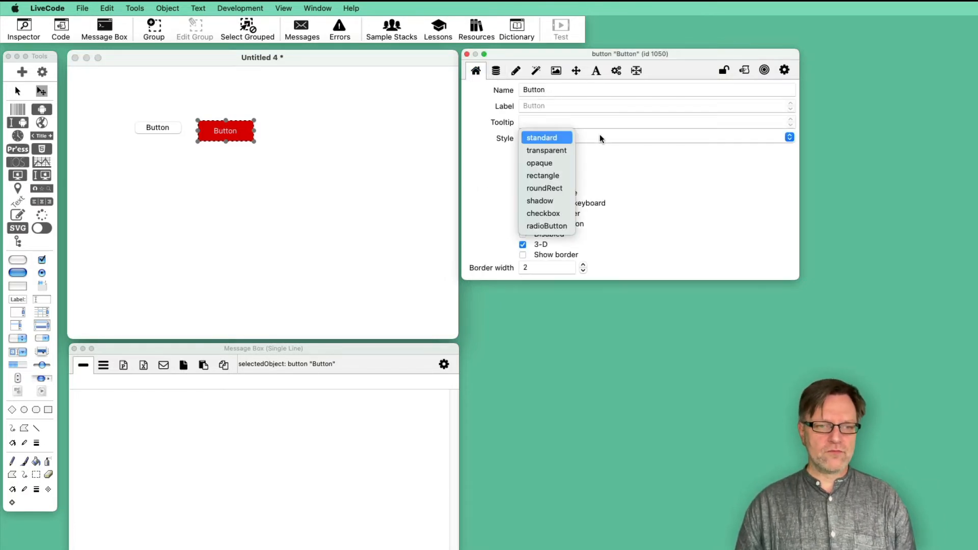
{"action": "left_click", "coordinate": [563, 180]}
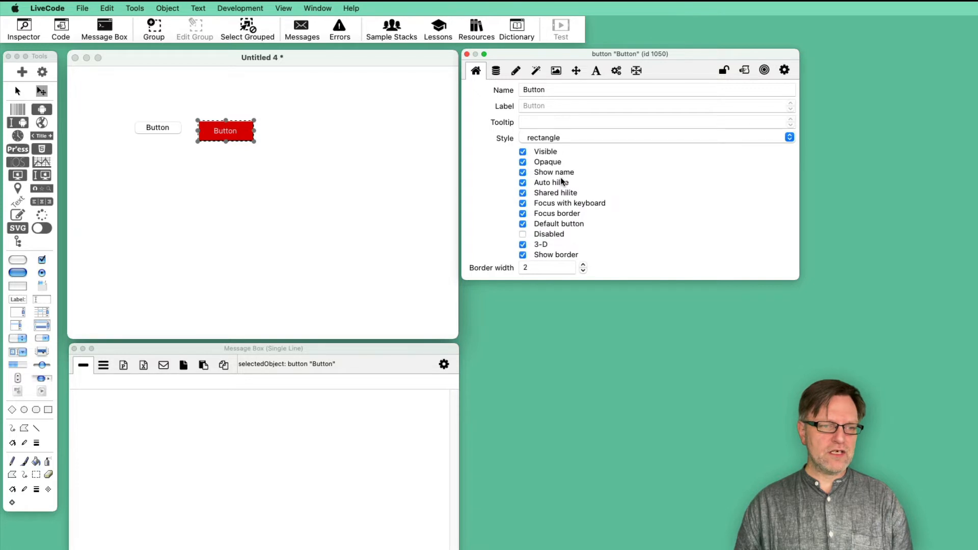
Step: Turn off the 3-D option for the red button
{"action": "left_click", "coordinate": [524, 245]}
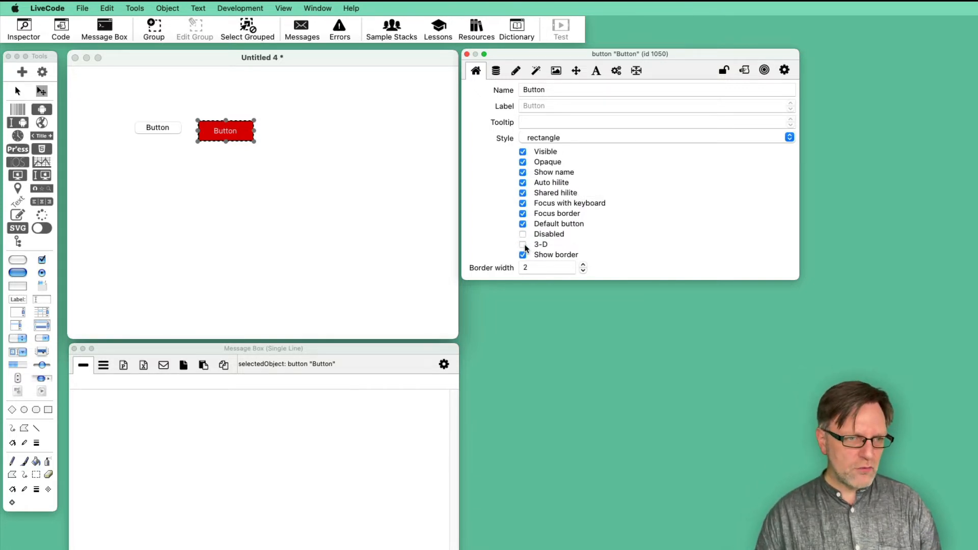
{"action": "left_click", "coordinate": [317, 189]}
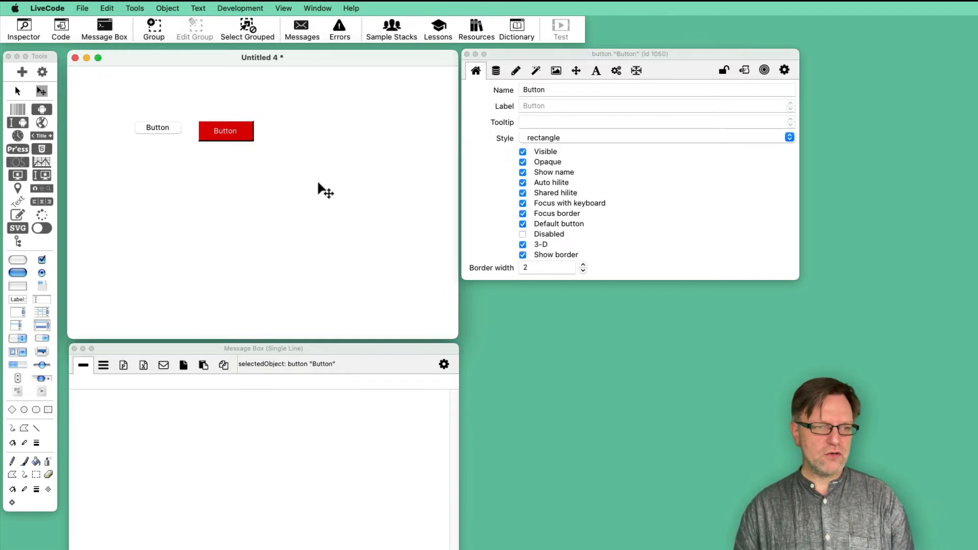
{"action": "left_click", "coordinate": [222, 131]}
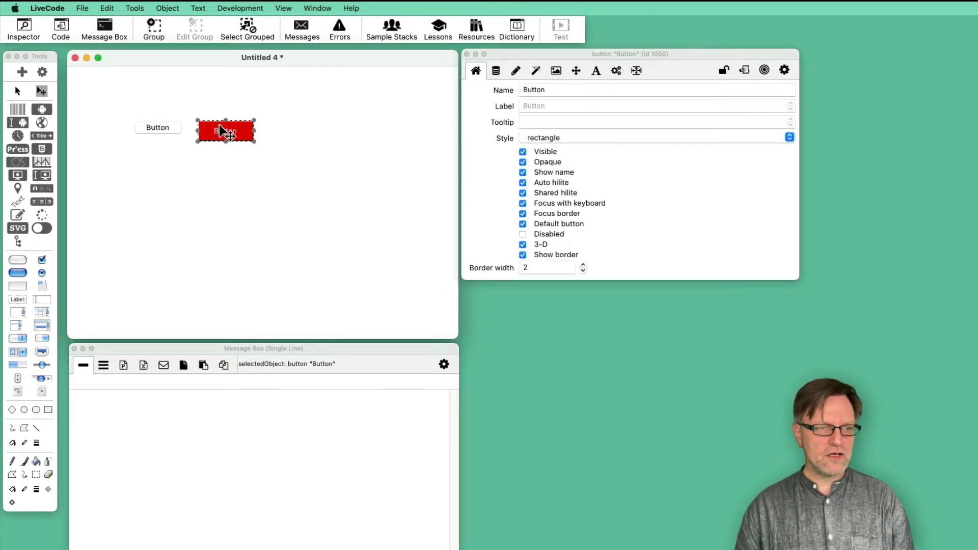
{"action": "left_click", "coordinate": [523, 246]}
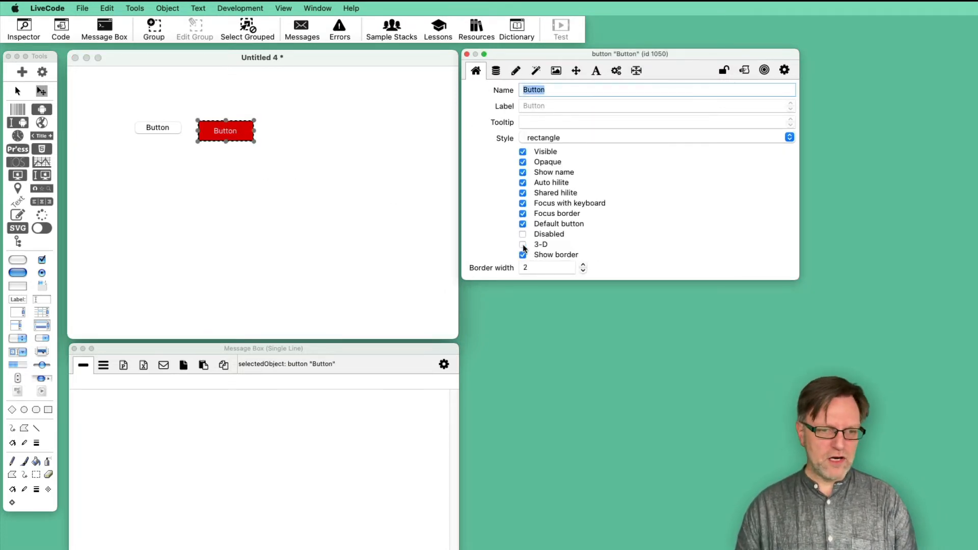
{"action": "left_click", "coordinate": [523, 246]}
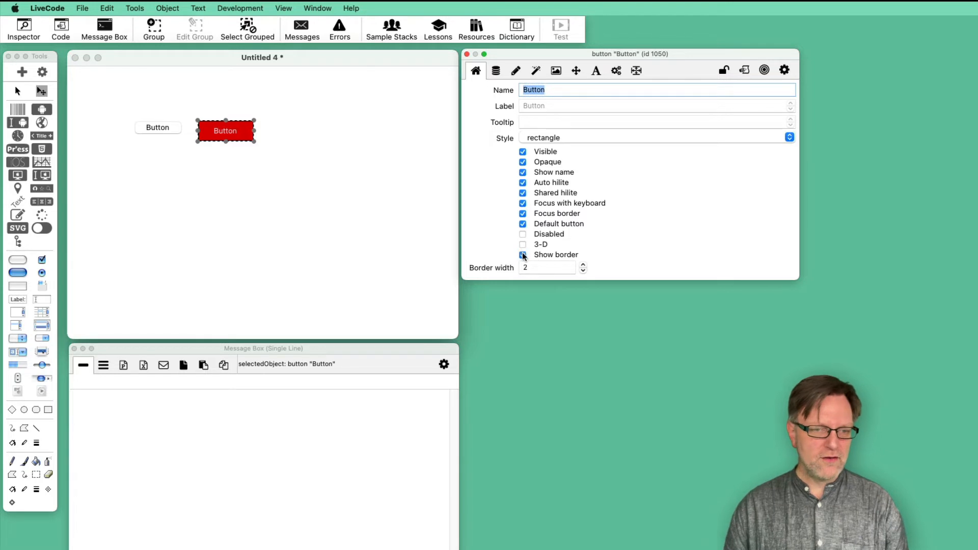
Step: Set the red button's style to roundRect
{"action": "left_click", "coordinate": [578, 136]}
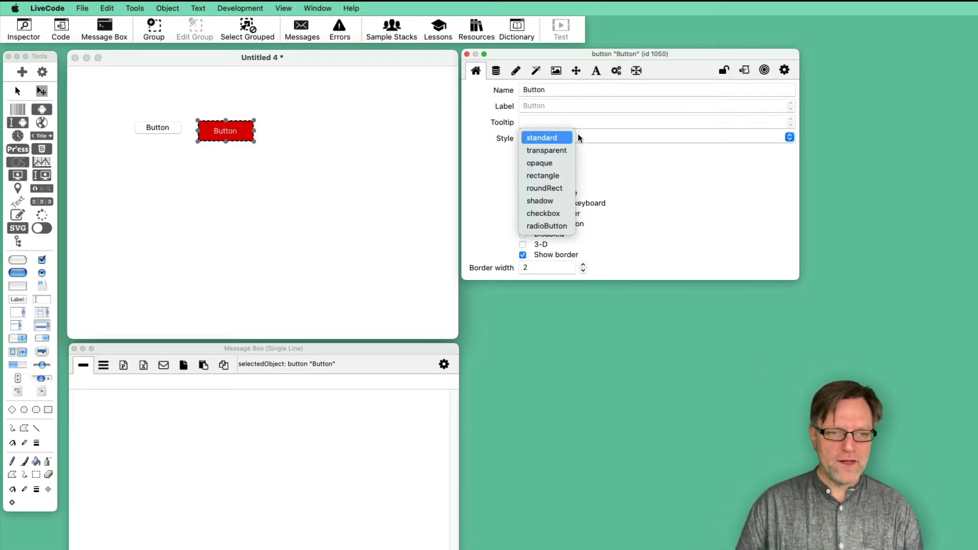
{"action": "left_click", "coordinate": [569, 189]}
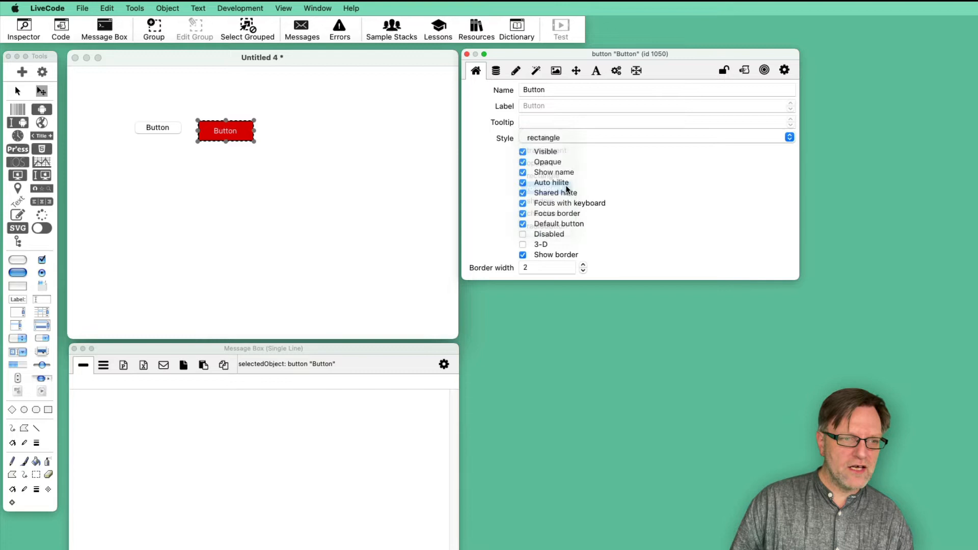
Step: Enlarge the red button into a big, nearly square block and deselect it
{"action": "left_click", "coordinate": [262, 143]}
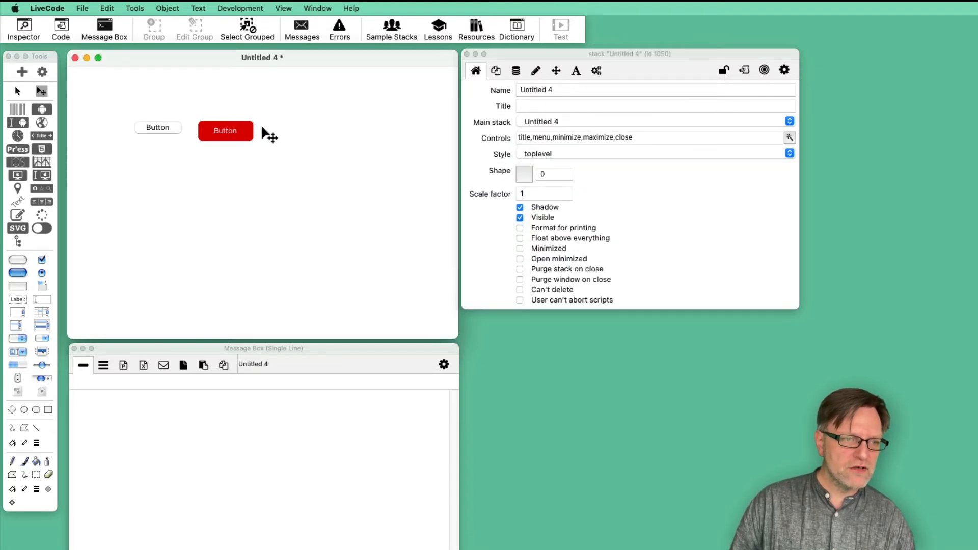
{"action": "left_click", "coordinate": [249, 137]}
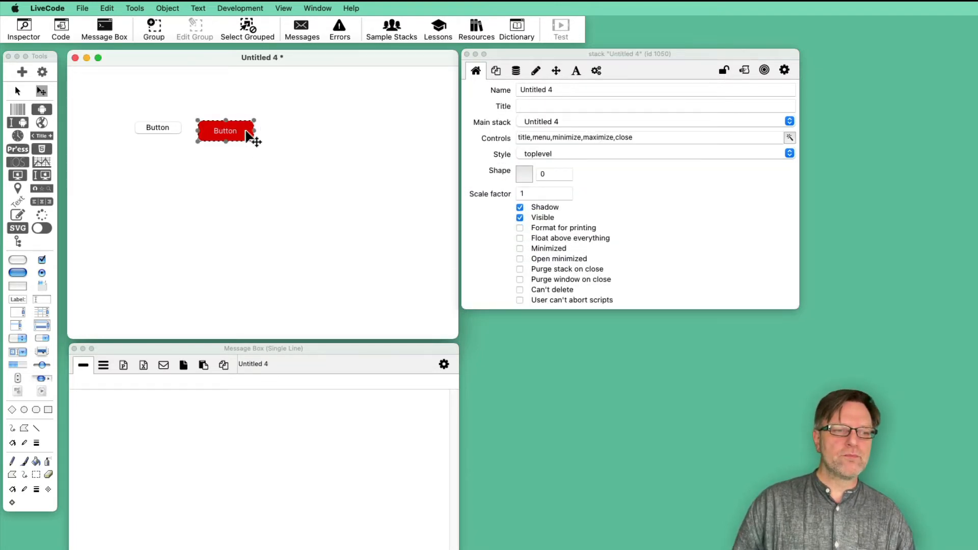
{"action": "left_click_drag", "start_coordinate": [254, 141], "coordinate": [292, 203]}
{"action": "left_click", "coordinate": [330, 170]}
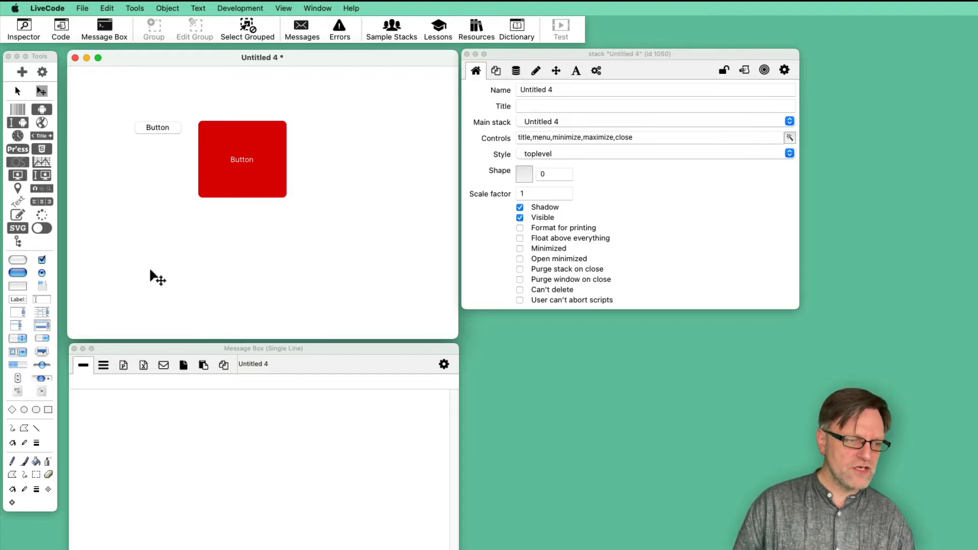
Step: Add a round rectangle graphic below the red button, give it a corner radius of 40, and deselect it
{"action": "left_click_drag", "start_coordinate": [37, 411], "coordinate": [238, 264]}
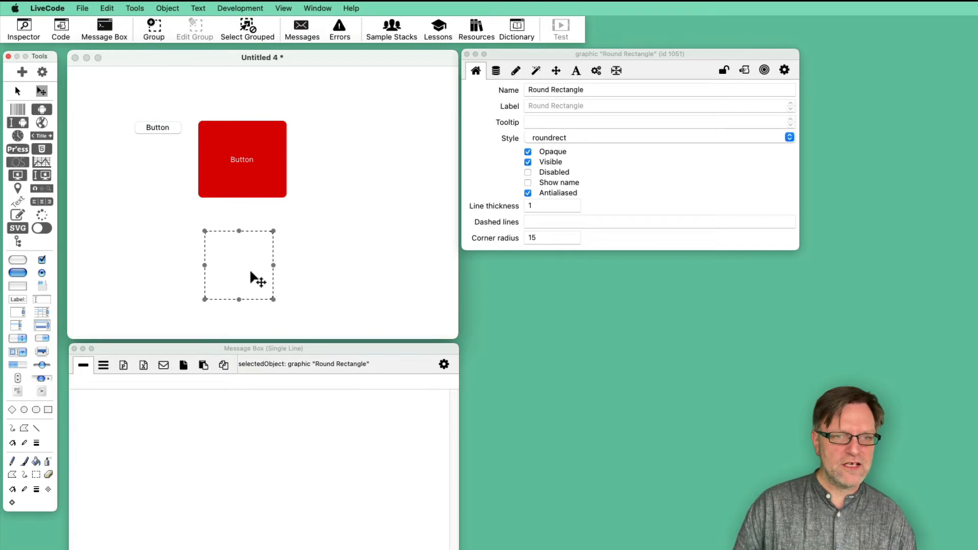
{"action": "left_click", "coordinate": [546, 238]}
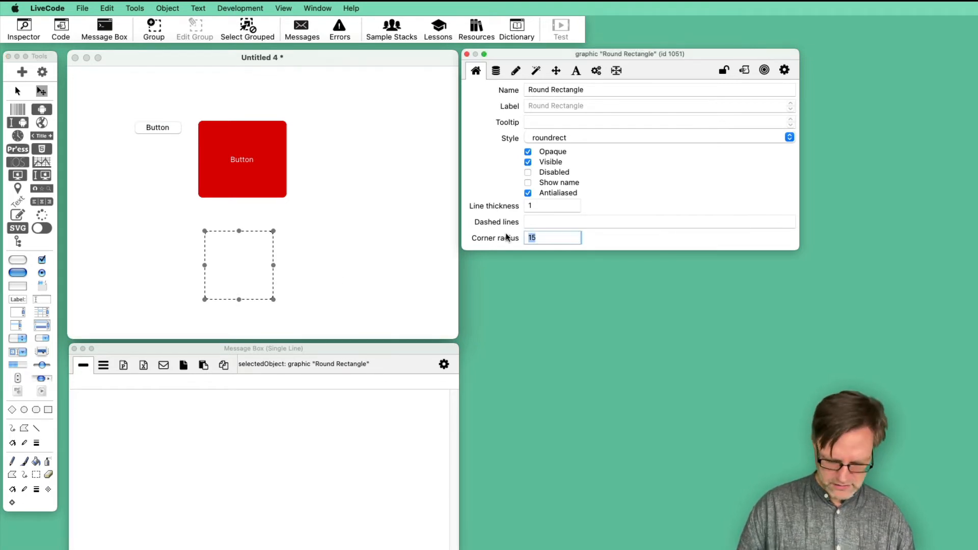
{"action": "type", "text": "40"}
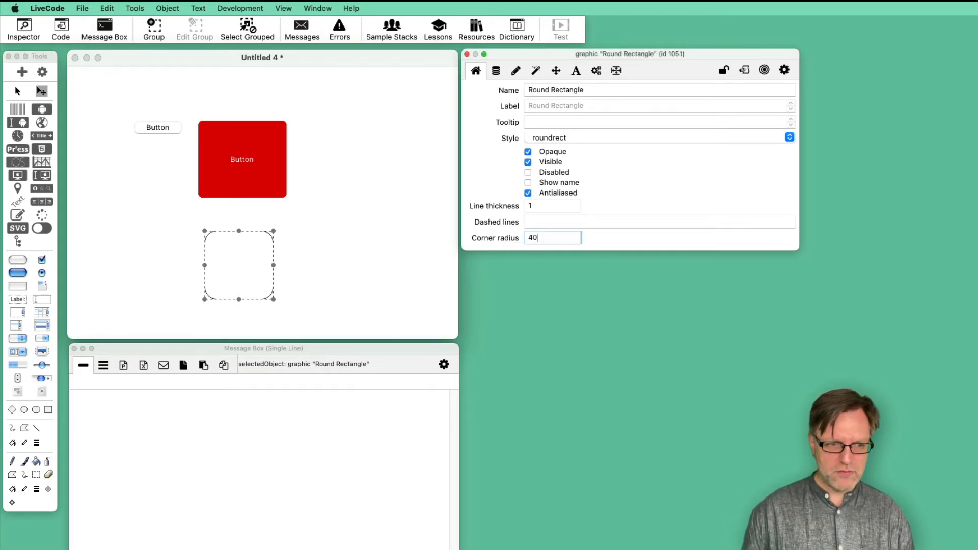
{"action": "left_click", "coordinate": [352, 239]}
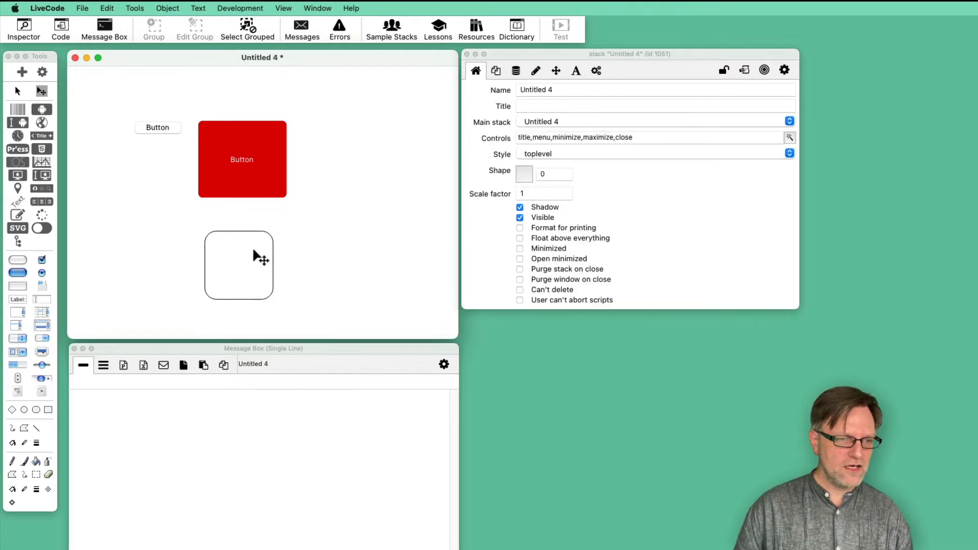
Step: Delete the round rectangle graphic and the red button from the card
{"action": "left_click", "coordinate": [254, 251]}
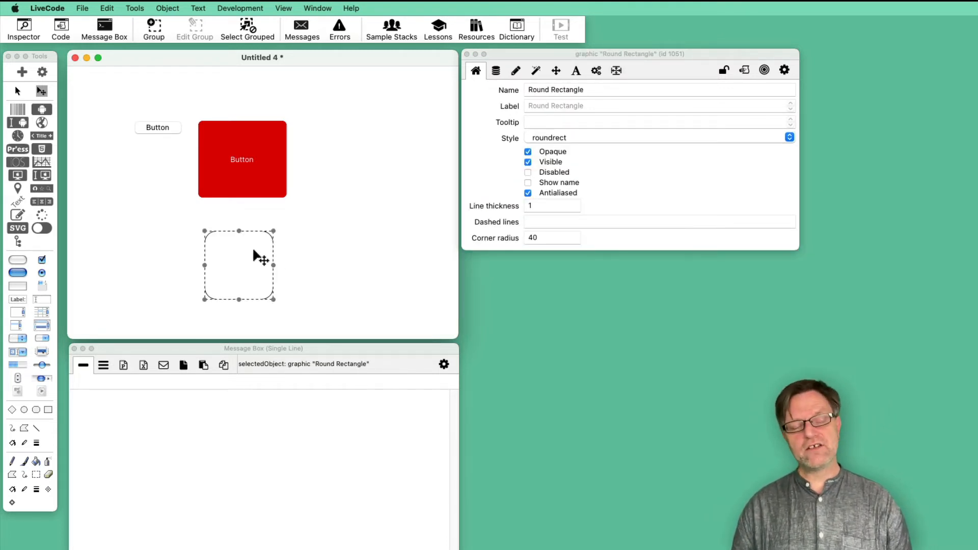
{"action": "key", "text": "Delete"}
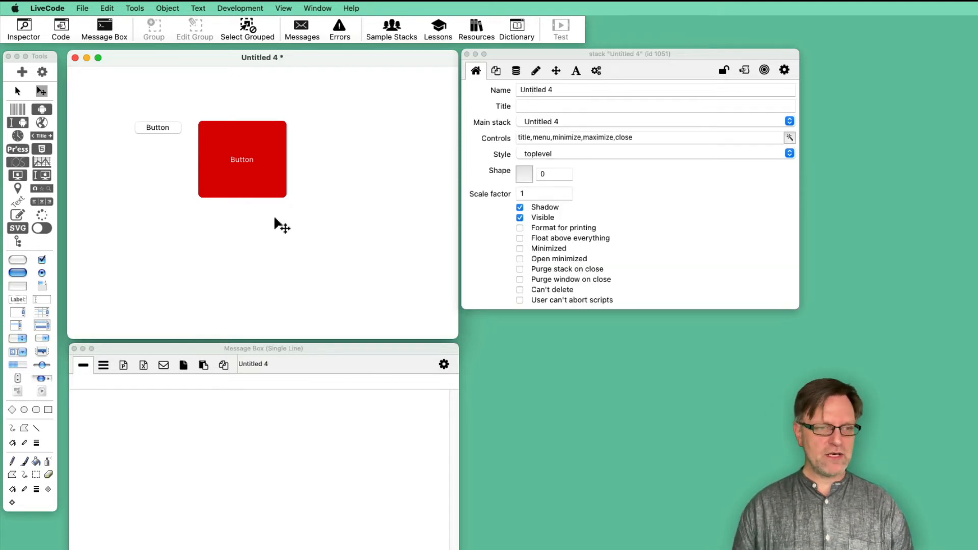
{"action": "left_click", "coordinate": [260, 173]}
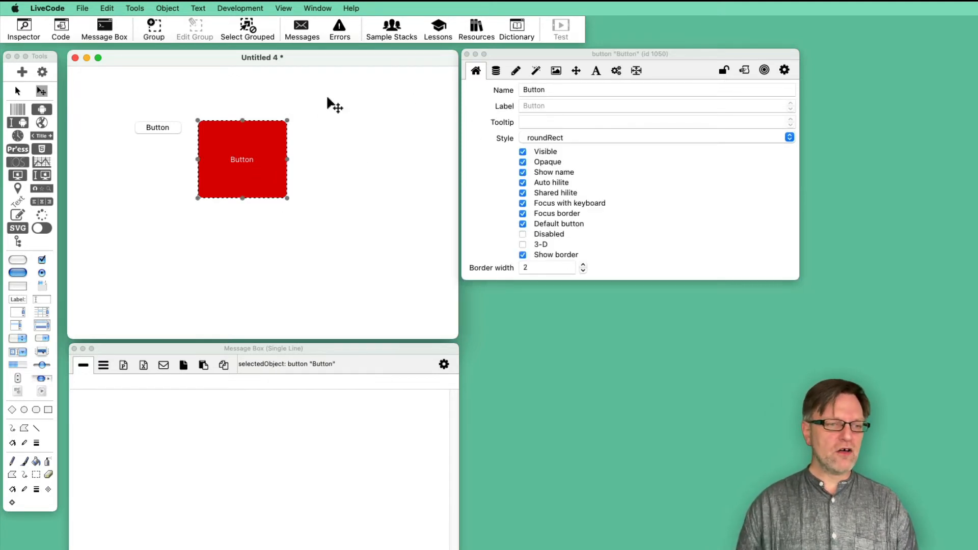
{"action": "key", "text": "Delete"}
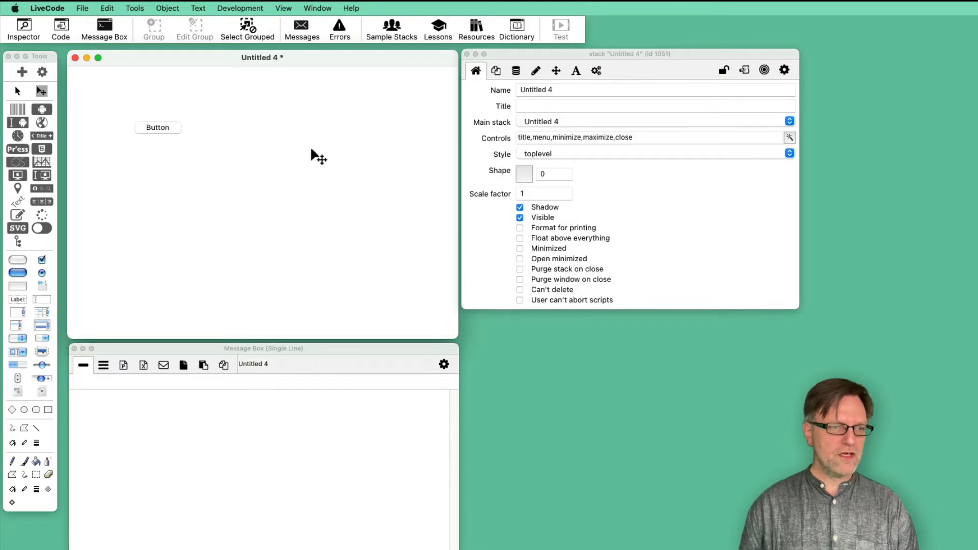
Step: Try the shadow, checkbox and radioButton styles in turn on the remaining button
{"action": "left_click", "coordinate": [176, 128]}
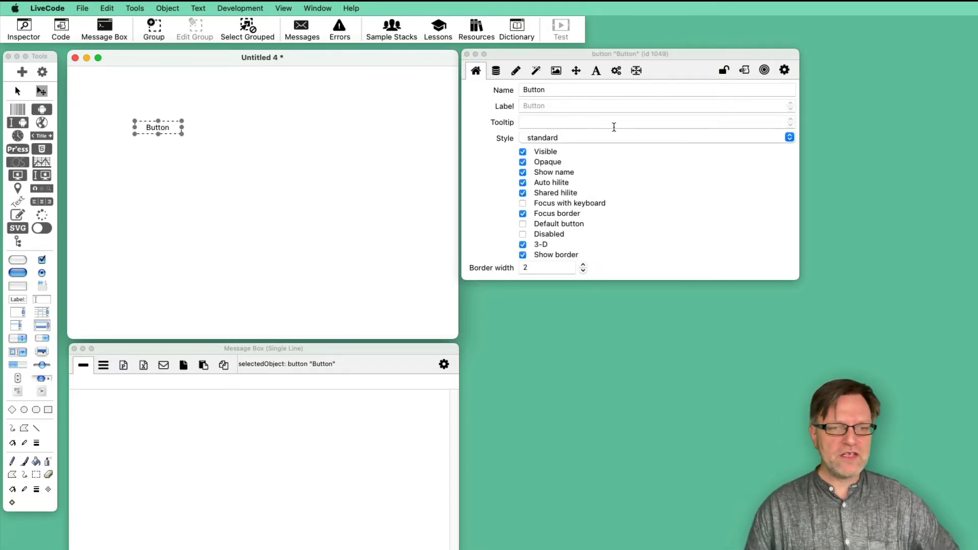
{"action": "left_click", "coordinate": [597, 138]}
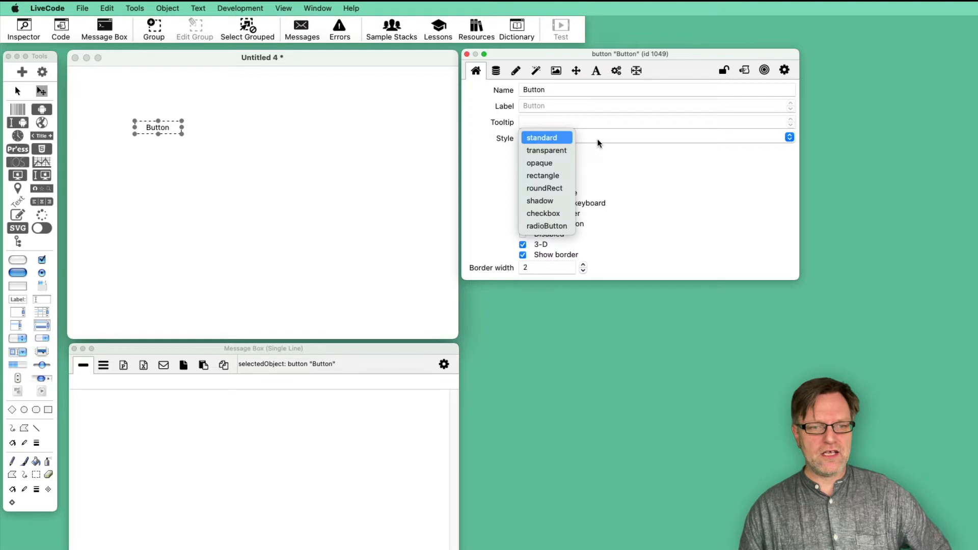
{"action": "left_click", "coordinate": [554, 201]}
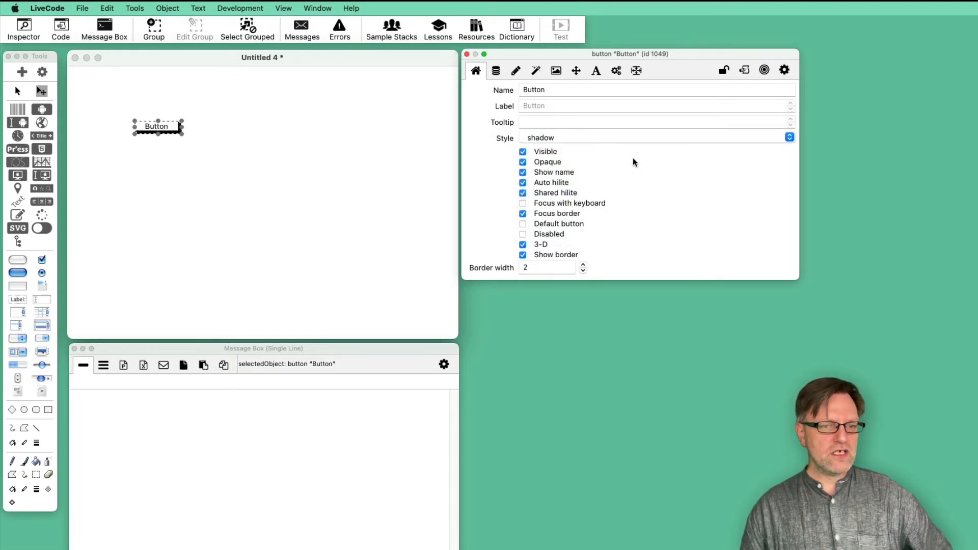
{"action": "left_click", "coordinate": [573, 137]}
{"action": "left_click", "coordinate": [565, 151]}
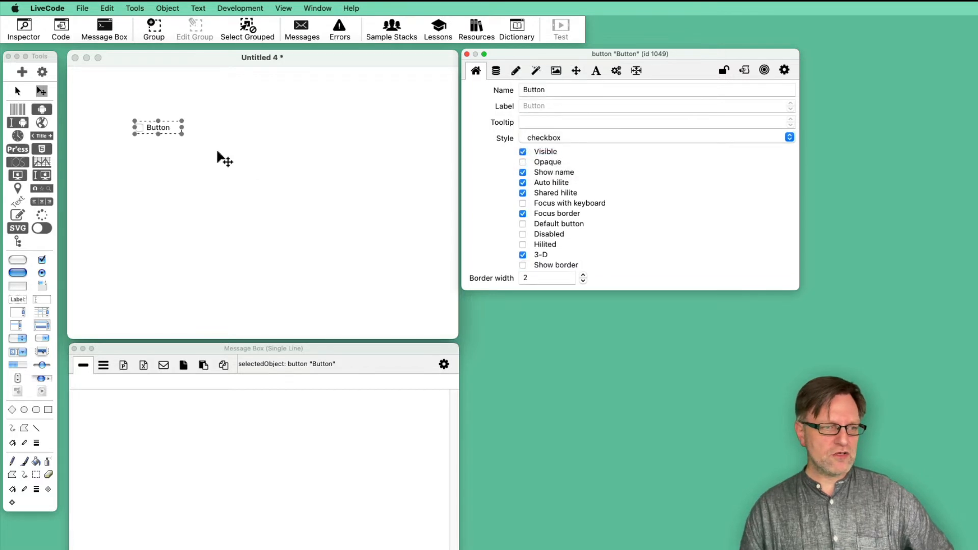
{"action": "left_click", "coordinate": [612, 138]}
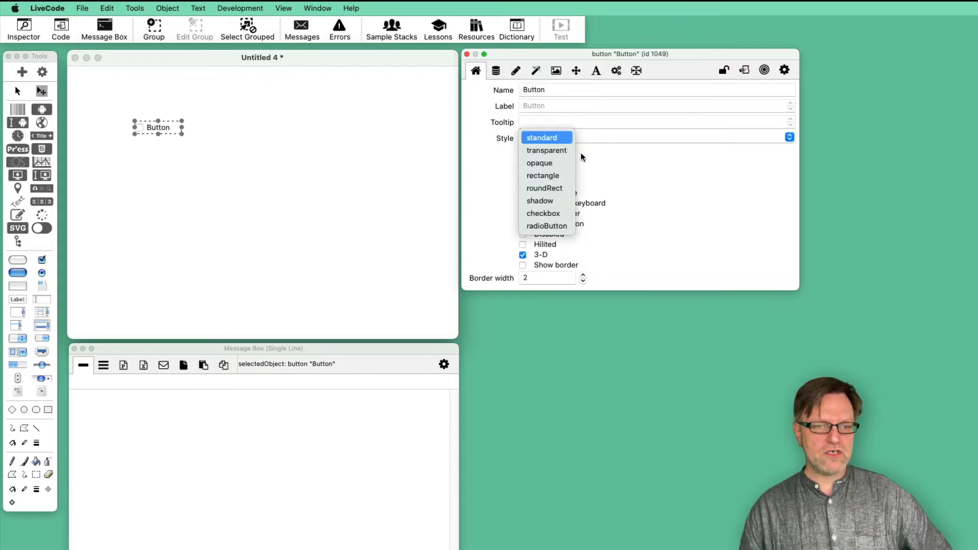
{"action": "left_click", "coordinate": [563, 225]}
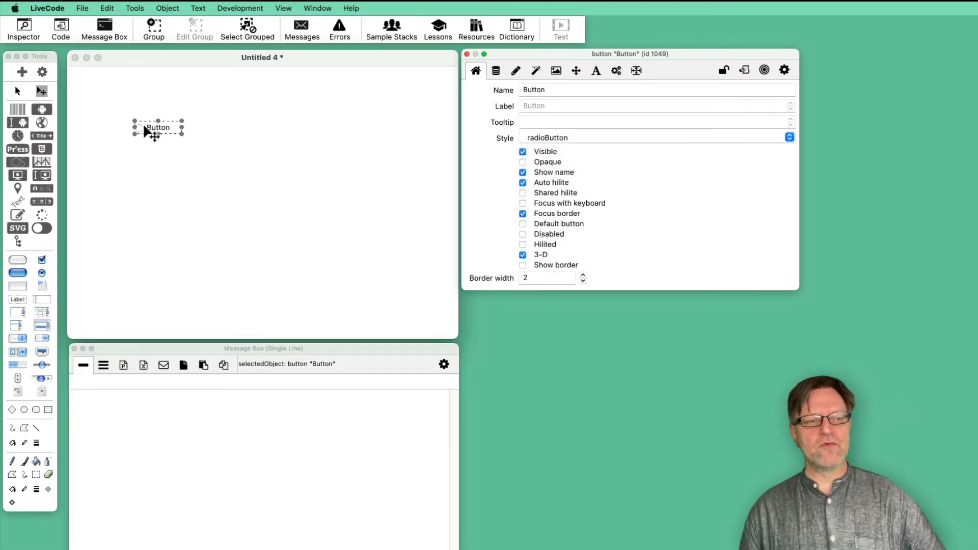
Step: Set the button's style to standard and stretch it downward to make it taller
{"action": "left_click", "coordinate": [554, 139]}
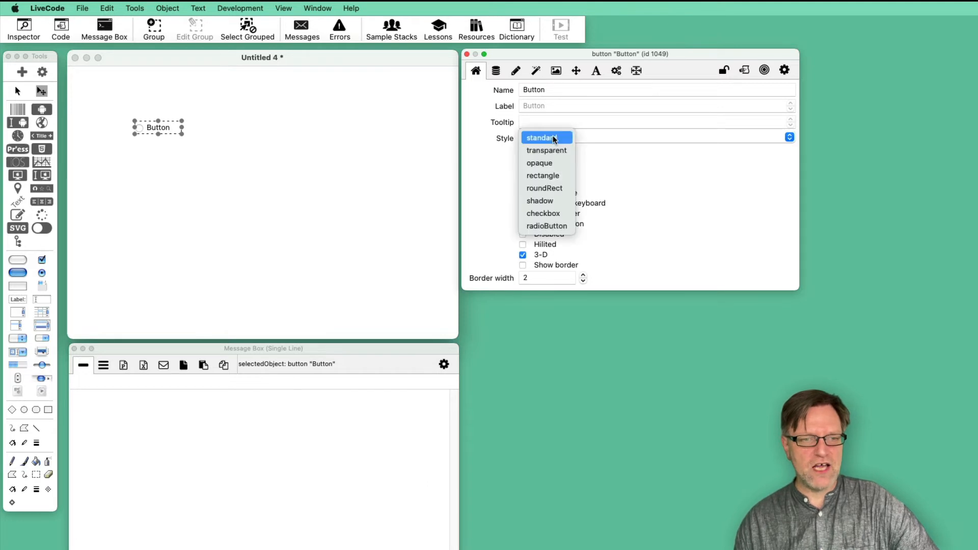
{"action": "left_click", "coordinate": [554, 138]}
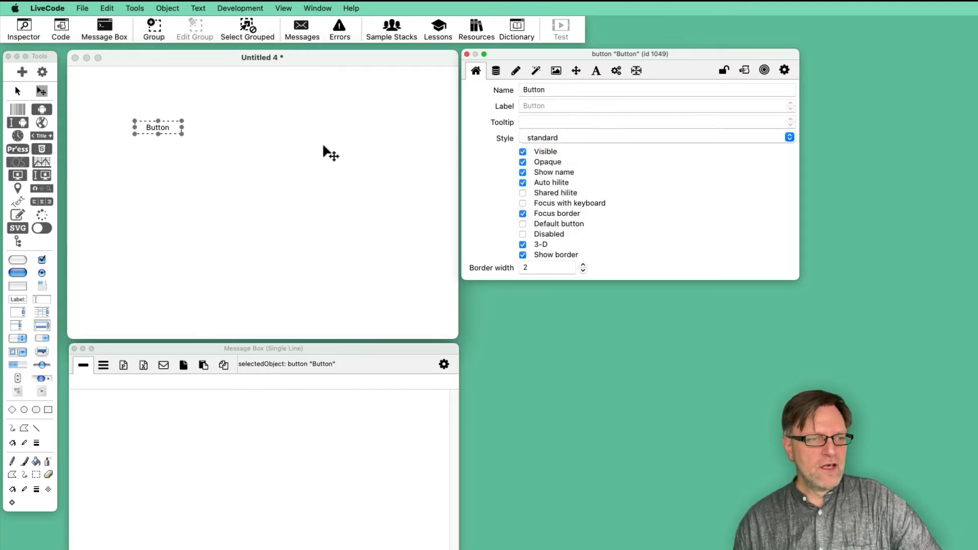
{"action": "left_click", "coordinate": [254, 152]}
{"action": "left_click", "coordinate": [173, 131]}
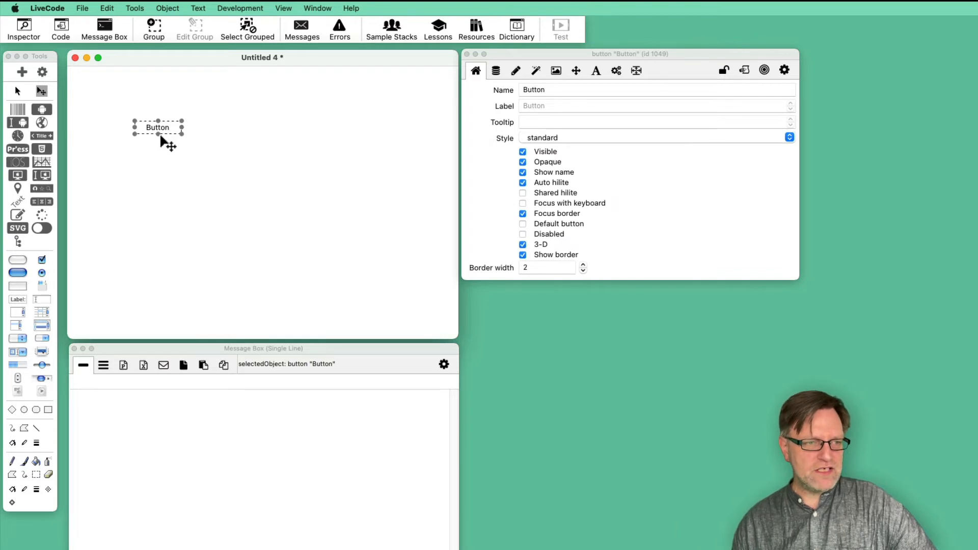
{"action": "left_click_drag", "start_coordinate": [159, 135], "coordinate": [159, 160]}
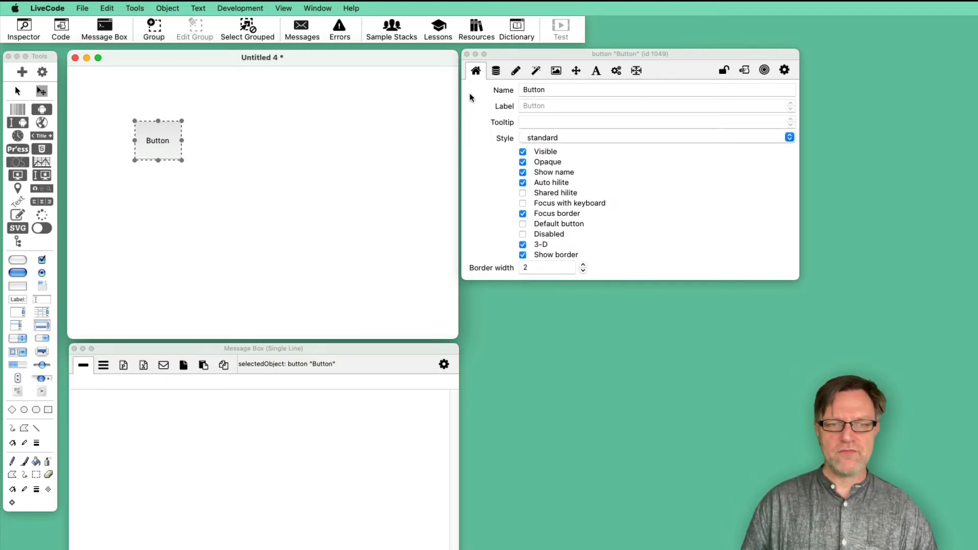
Step: Show the button's icon properties and add an SVG Icon widget to the card beside the button
{"action": "left_click", "coordinate": [557, 70]}
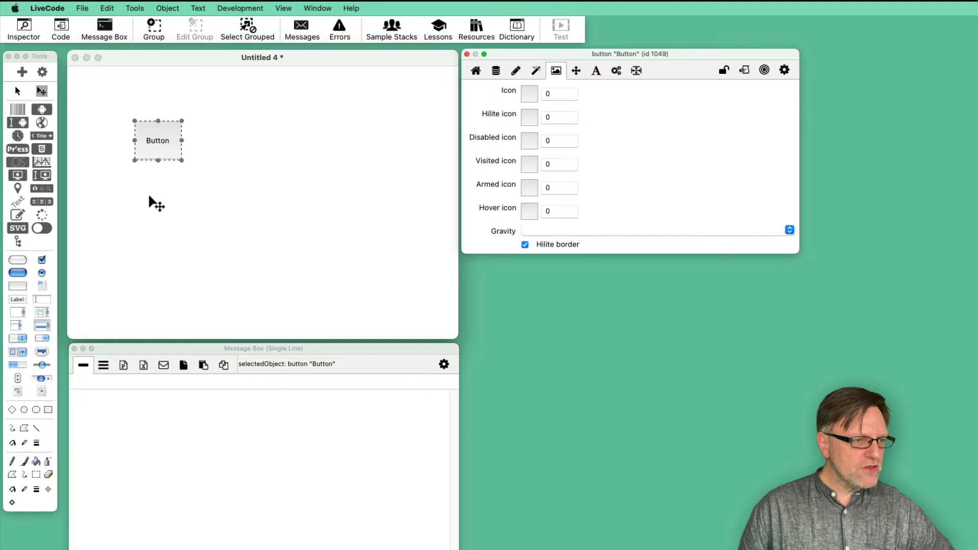
{"action": "left_click", "coordinate": [19, 229]}
{"action": "left_click_drag", "start_coordinate": [20, 232], "coordinate": [279, 143]}
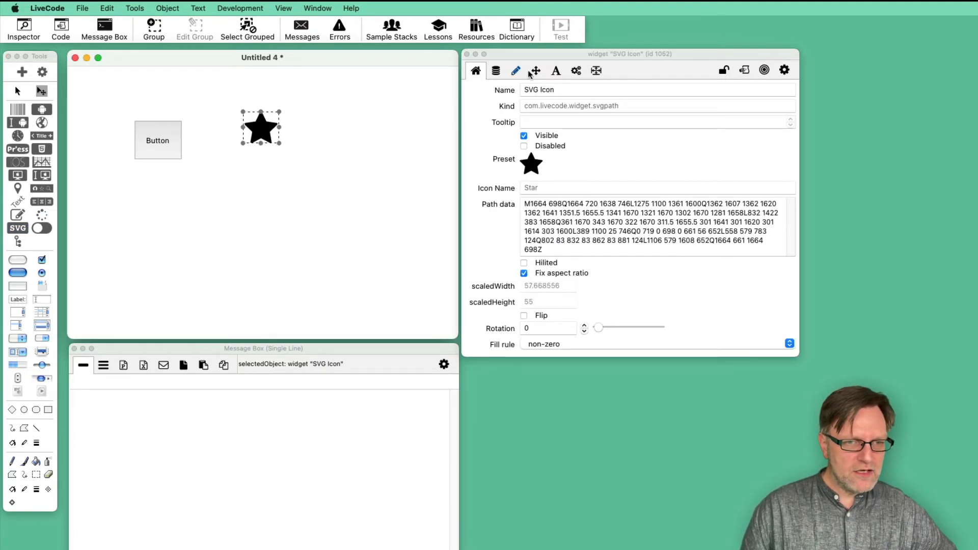
Step: Set the star widget's width and height to 50 and move it up to about 340, 80
{"action": "left_click", "coordinate": [536, 71]}
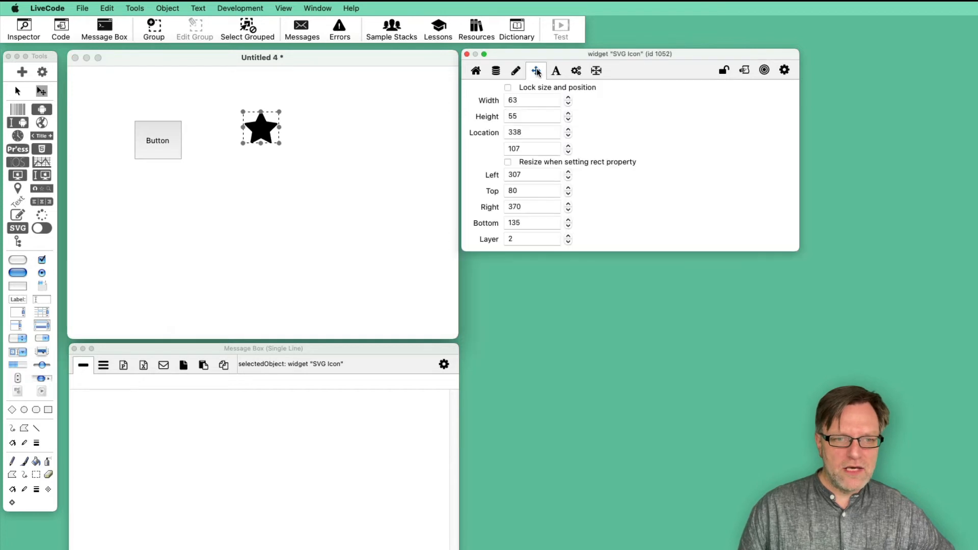
{"action": "left_click", "coordinate": [531, 102]}
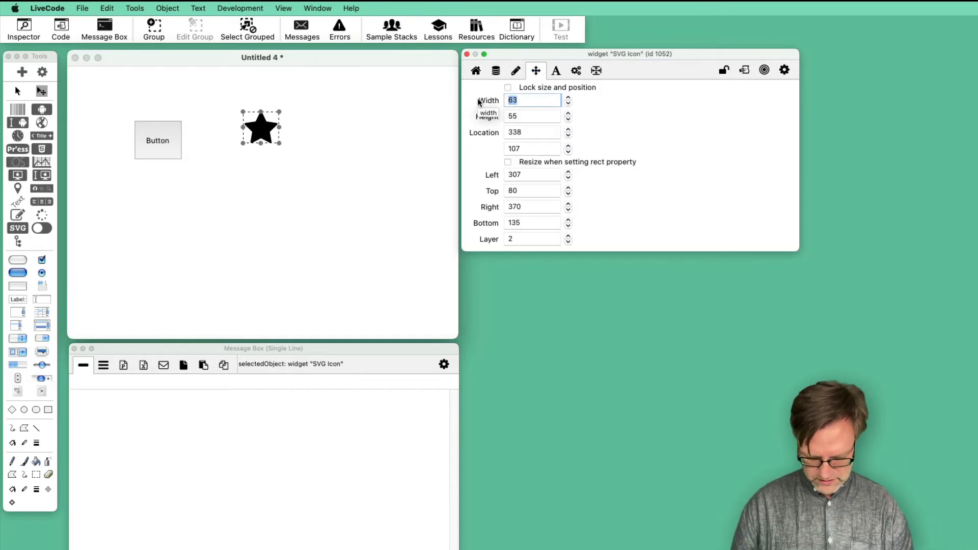
{"action": "type", "text": "50"}
{"action": "key", "text": "Tab"}
{"action": "type", "text": "50"}
{"action": "key", "text": "Tab"}
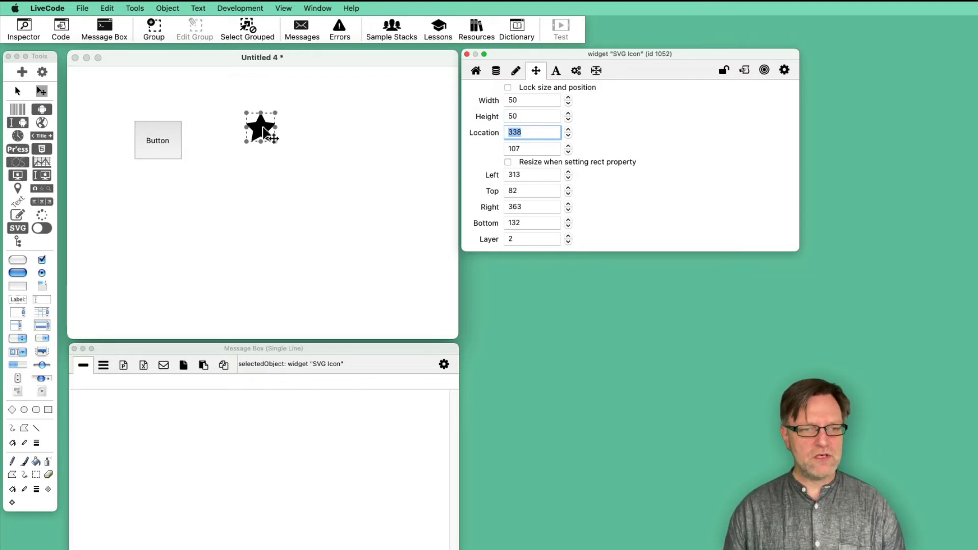
{"action": "left_click_drag", "start_coordinate": [263, 131], "coordinate": [273, 118]}
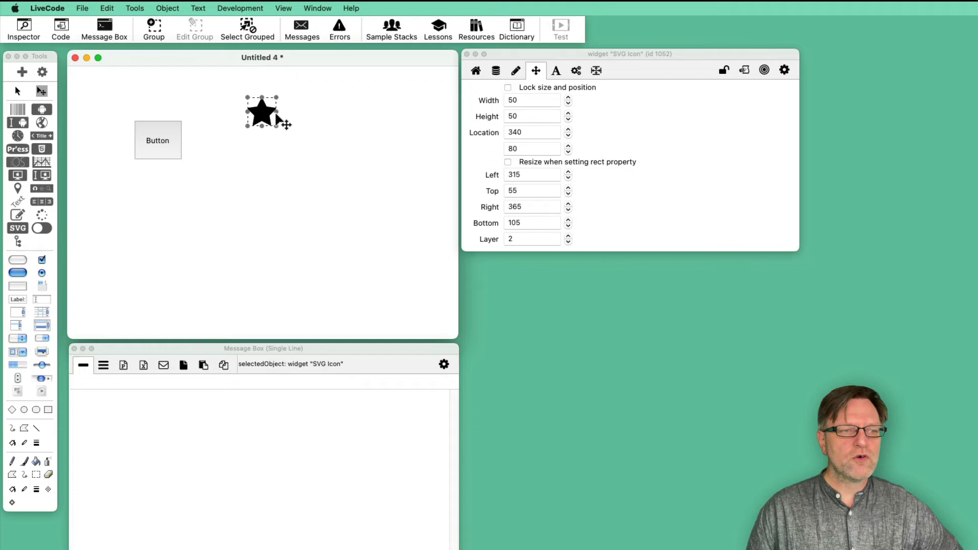
Step: Import a snapshot of the selected star widget as an image and place it beside the original at about 447, 88
{"action": "left_click", "coordinate": [82, 8]}
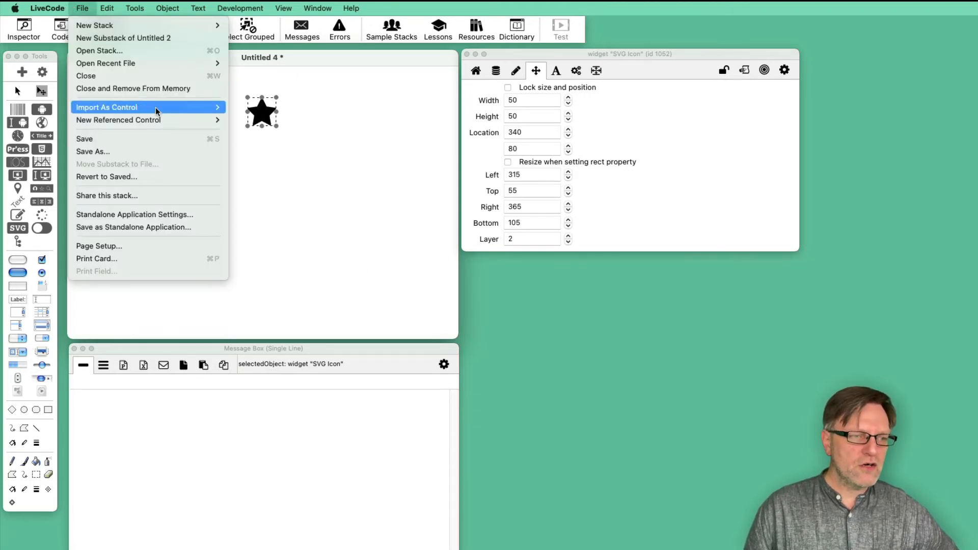
{"action": "mouse_move", "coordinate": [155, 107]}
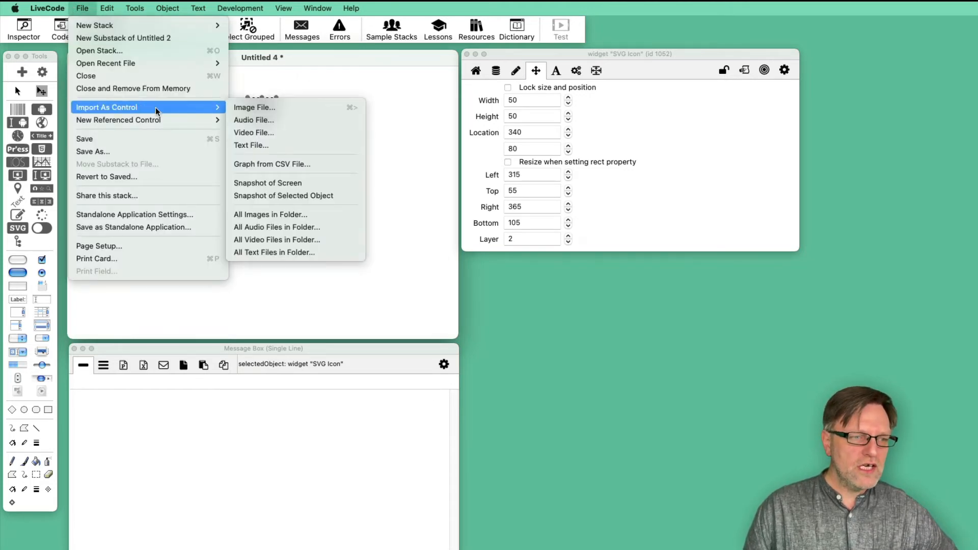
{"action": "left_click", "coordinate": [282, 193]}
{"action": "left_click_drag", "start_coordinate": [264, 202], "coordinate": [324, 116]}
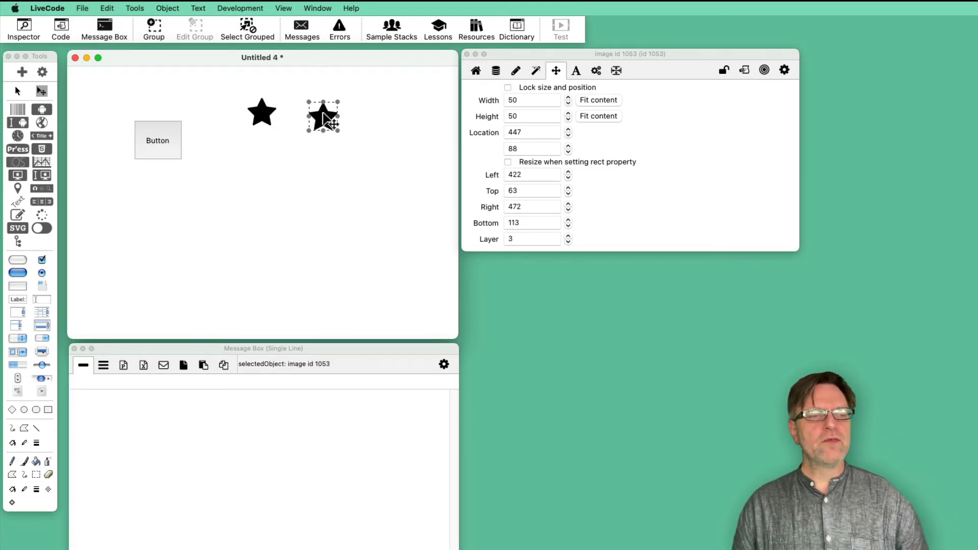
Step: Search the icon presets for "star" and change the SVG Icon widget's preset to star half empty
{"action": "left_click", "coordinate": [260, 113]}
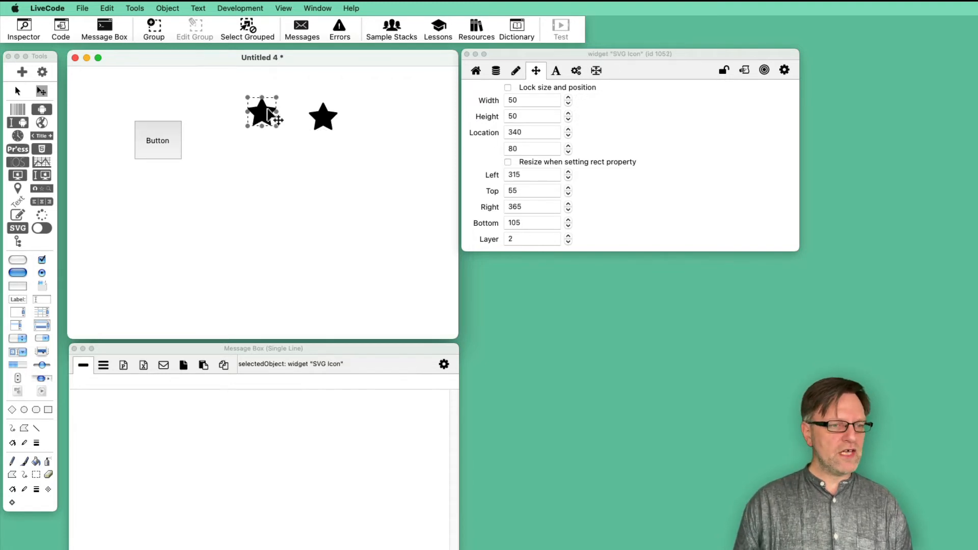
{"action": "left_click", "coordinate": [476, 70]}
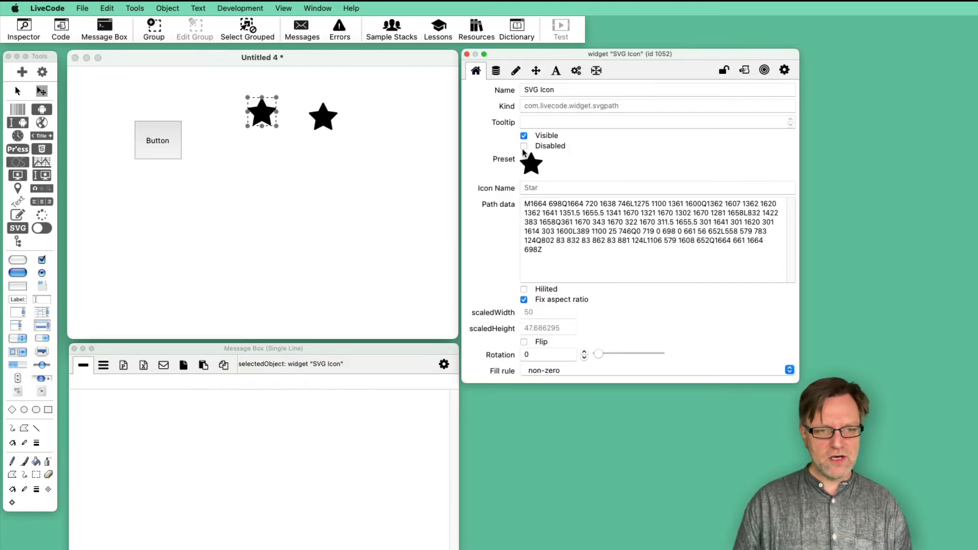
{"action": "left_click", "coordinate": [535, 161]}
{"action": "left_click", "coordinate": [590, 138]}
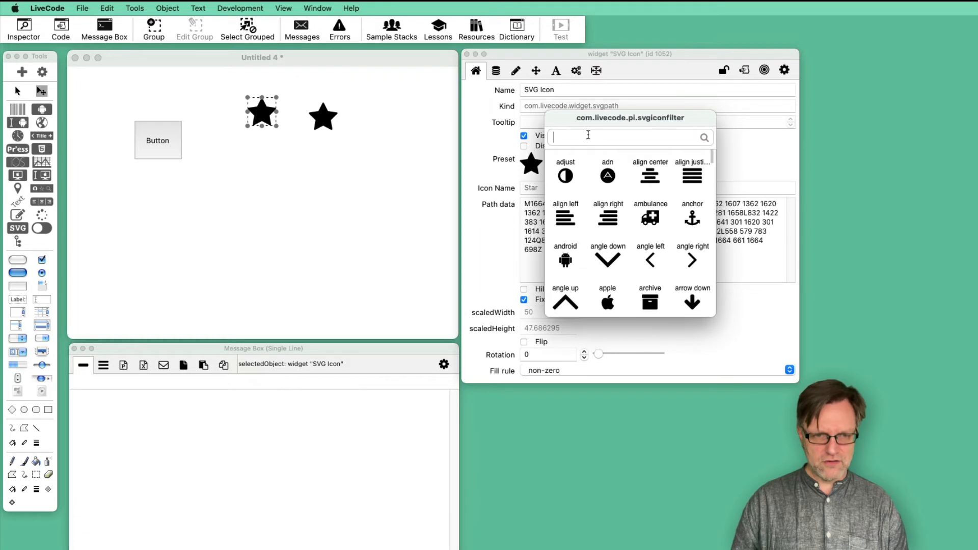
{"action": "type", "text": "star"}
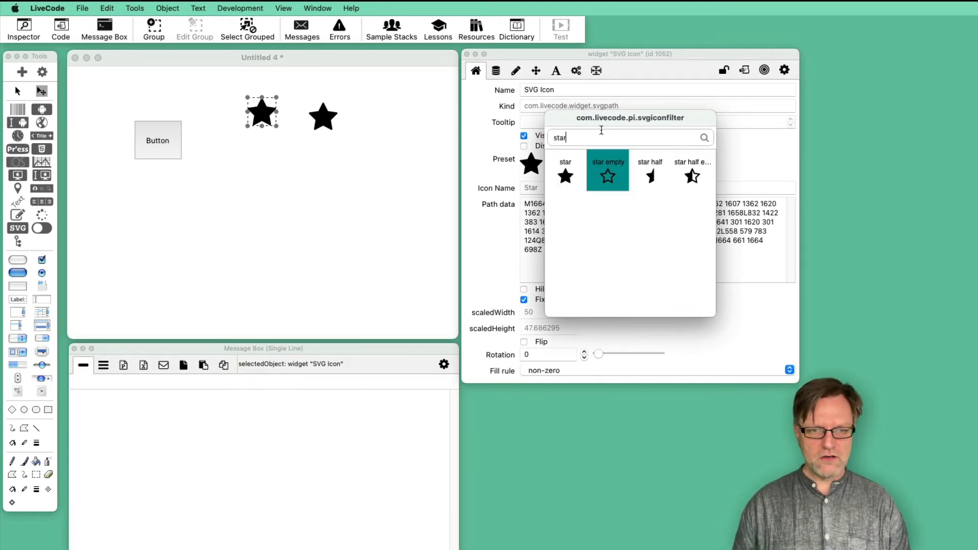
{"action": "left_click", "coordinate": [692, 176]}
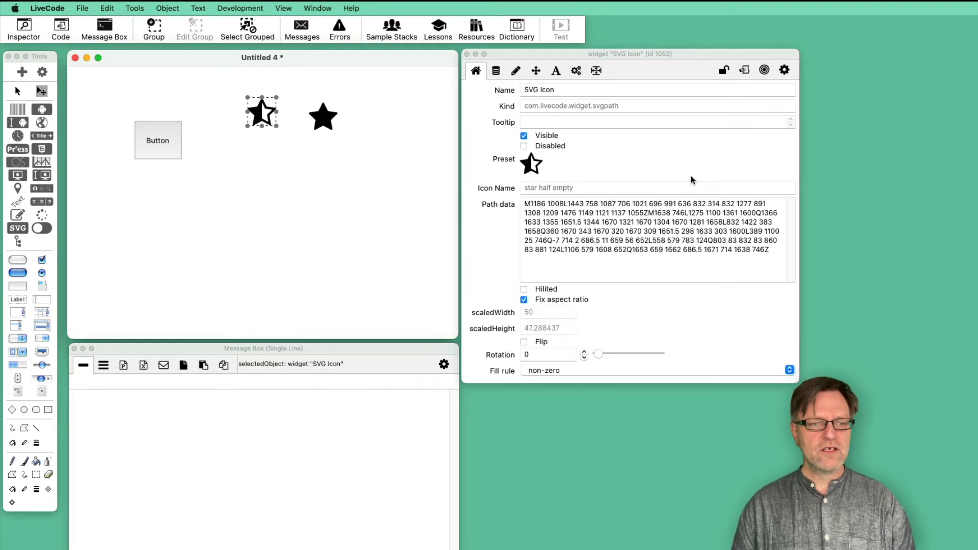
Step: Import a snapshot of the selected half-empty star widget as an image and place it just beside the filled star image
{"action": "left_click", "coordinate": [82, 9]}
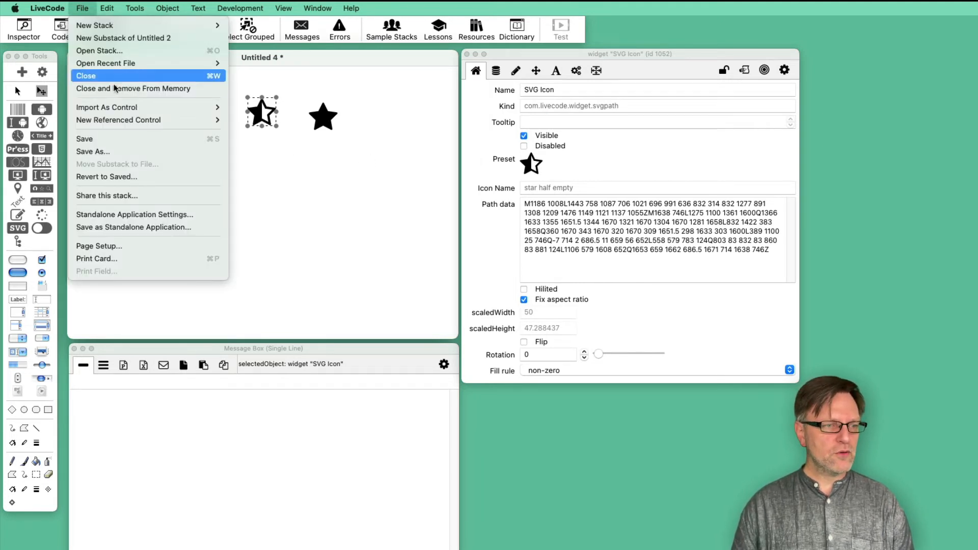
{"action": "mouse_move", "coordinate": [124, 108]}
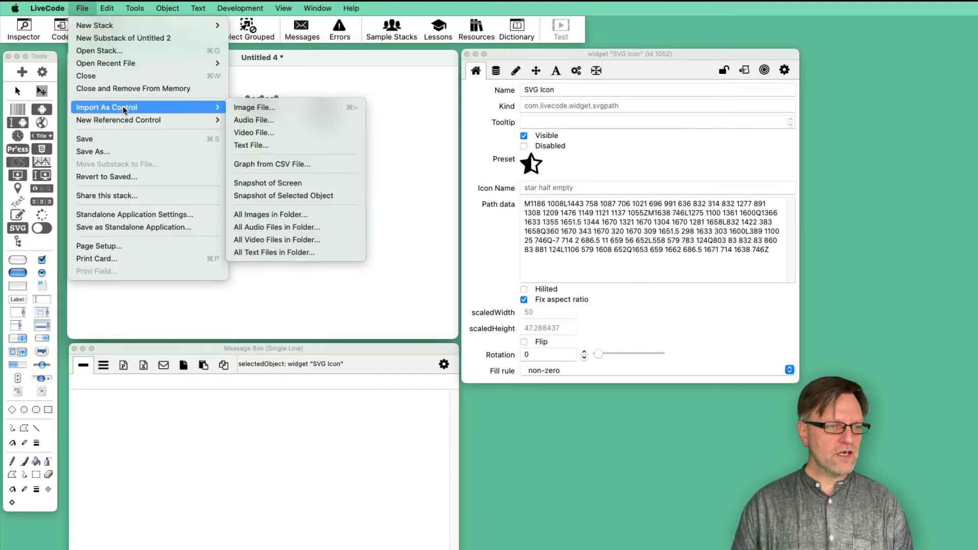
{"action": "left_click", "coordinate": [321, 196]}
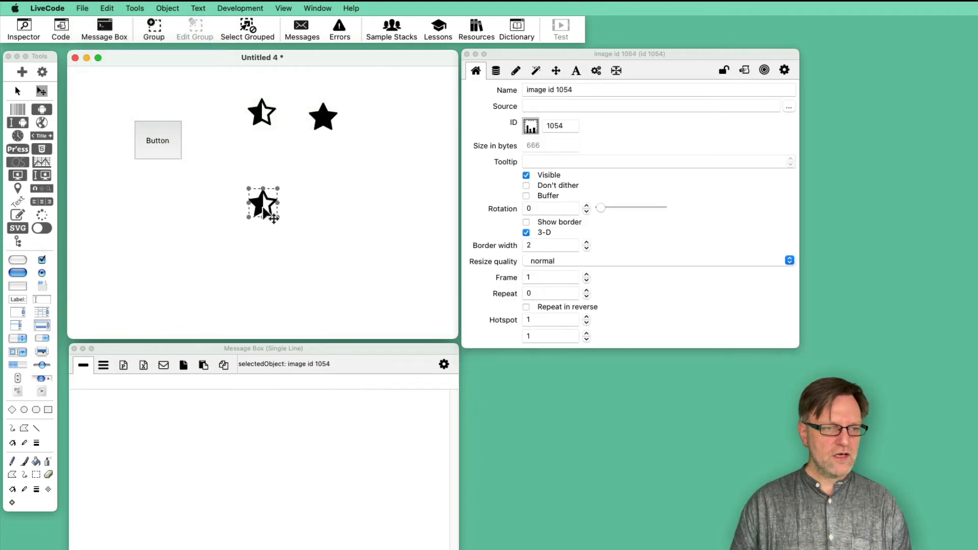
{"action": "left_click_drag", "start_coordinate": [270, 212], "coordinate": [371, 128]}
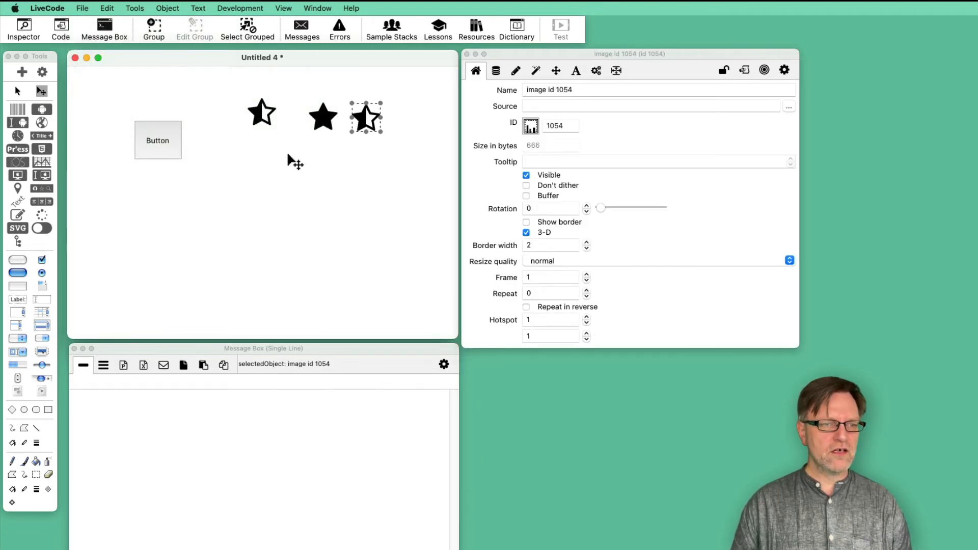
Step: Search the icon presets for "sta" and change the SVG Icon widget's preset to star empty
{"action": "left_click", "coordinate": [260, 118]}
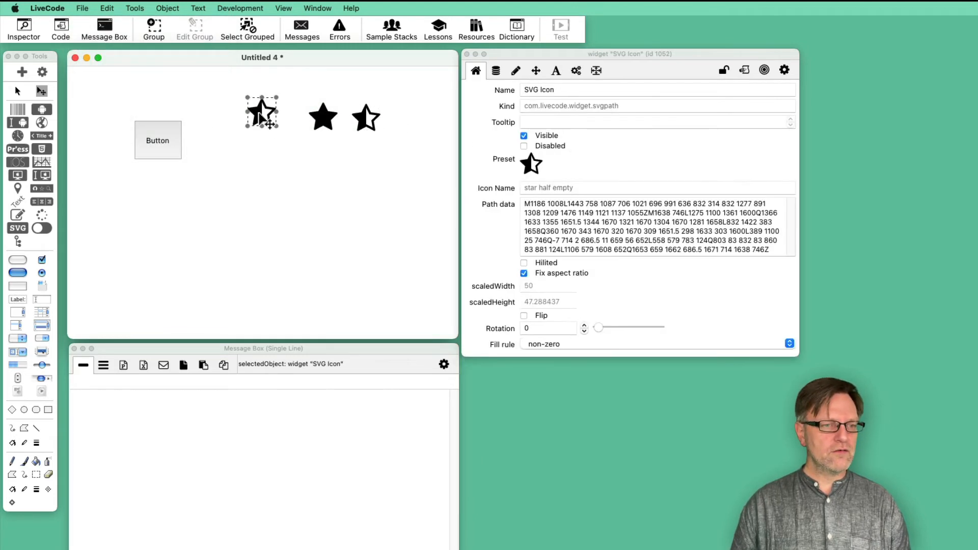
{"action": "left_click", "coordinate": [531, 164]}
{"action": "left_click", "coordinate": [582, 125]}
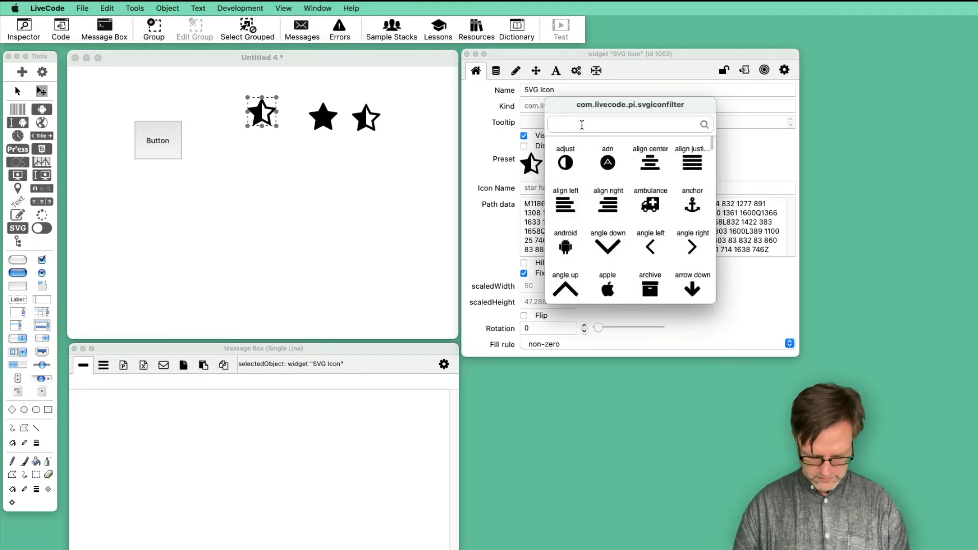
{"action": "type", "text": "sta"}
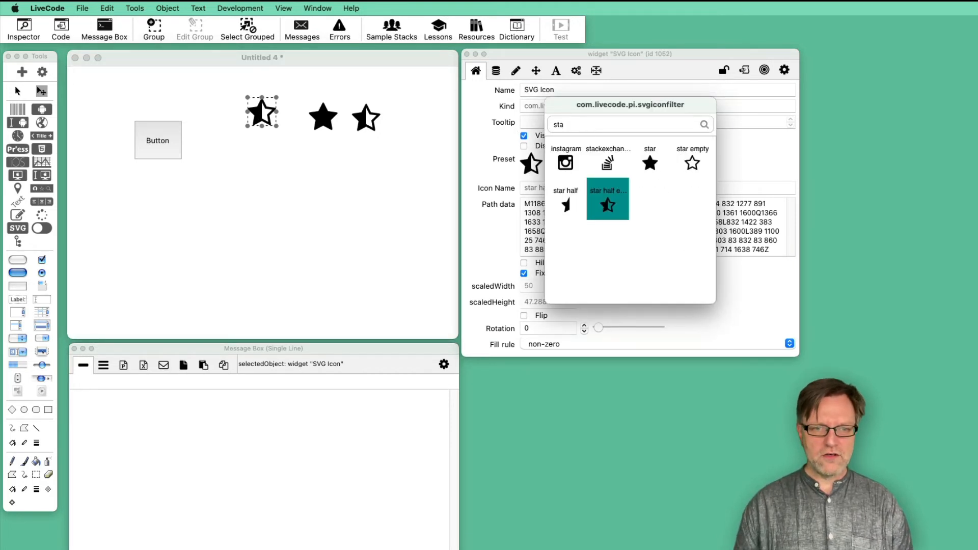
{"action": "left_click", "coordinate": [692, 168]}
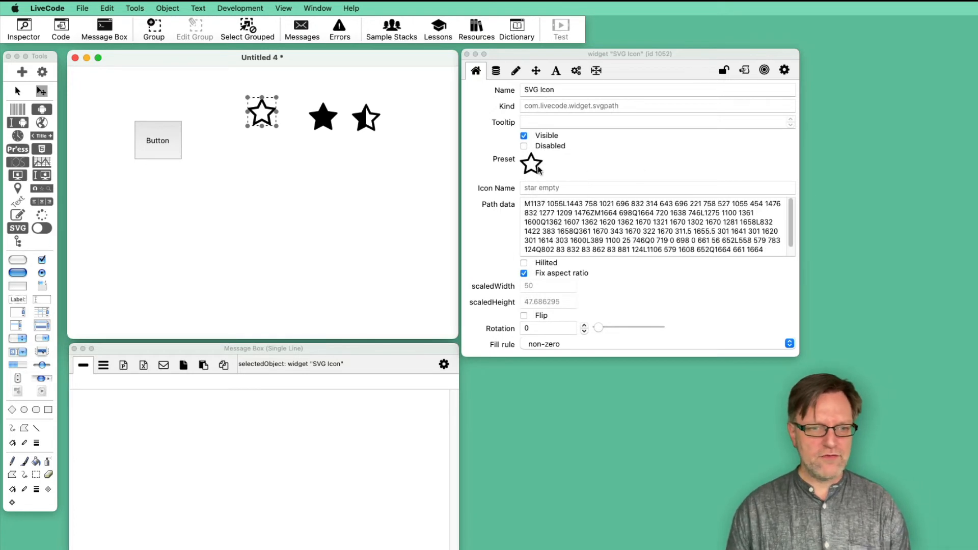
Step: Import a snapshot of the empty star widget as an image and place it at the end of the star image row
{"action": "left_click", "coordinate": [80, 8]}
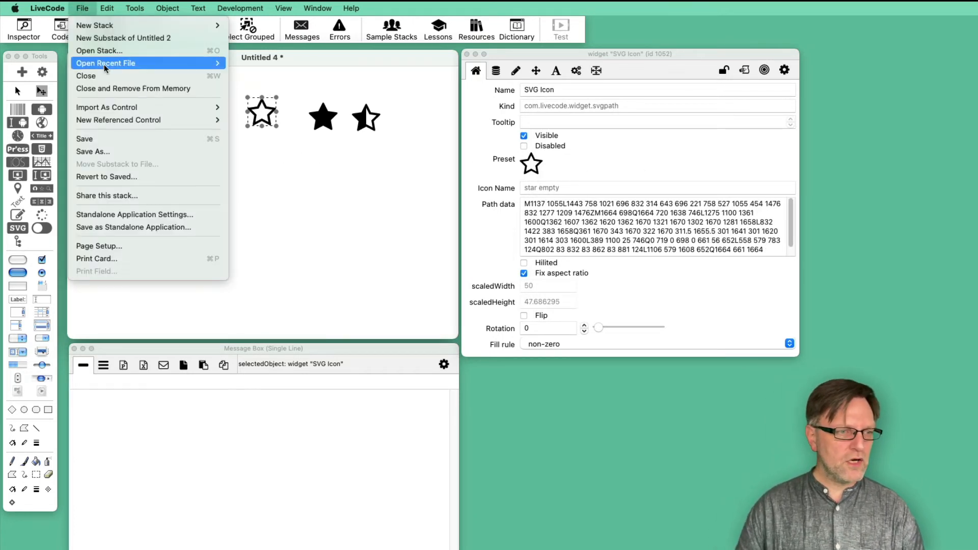
{"action": "mouse_move", "coordinate": [147, 107]}
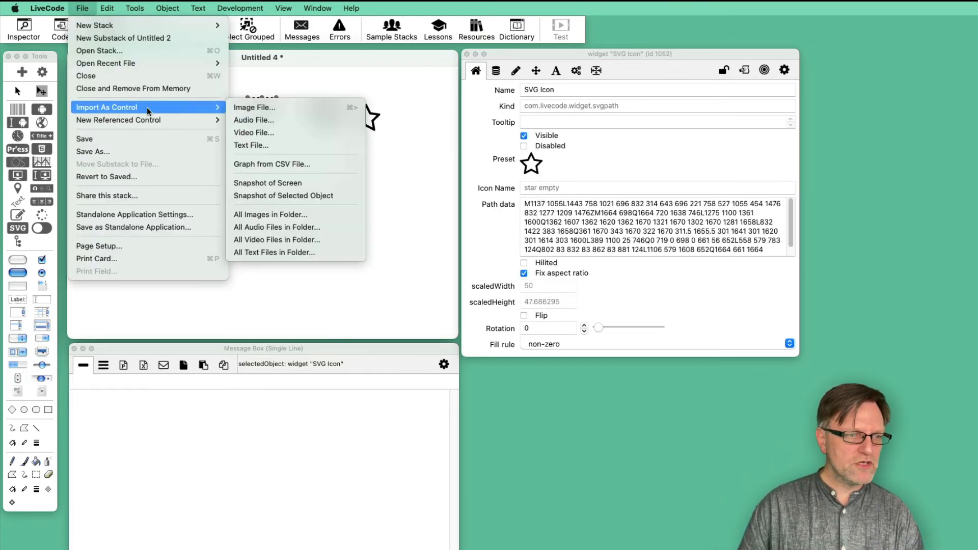
{"action": "left_click", "coordinate": [323, 195]}
{"action": "left_click_drag", "start_coordinate": [267, 209], "coordinate": [404, 125]}
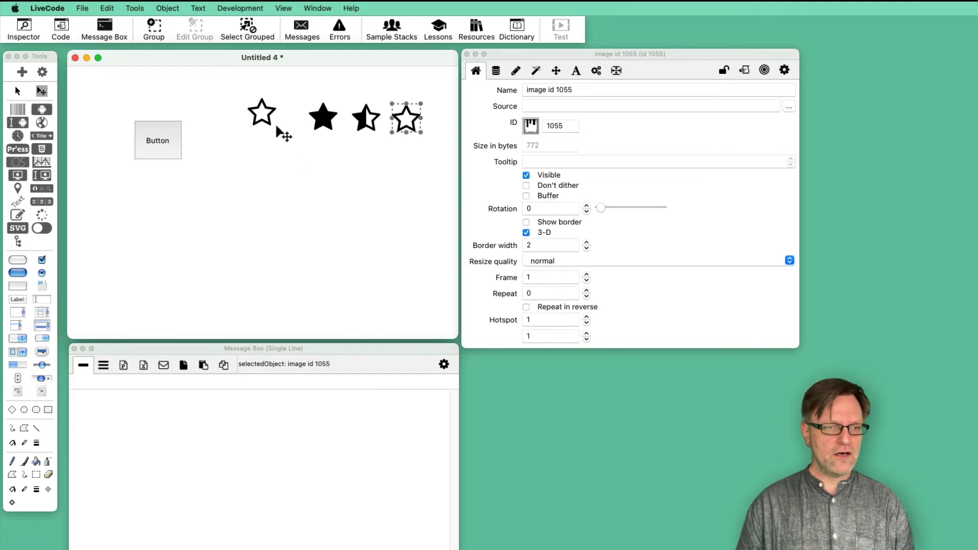
Step: Look through the images in This Stack offered for the button's icon and leave the chooser without picking one
{"action": "left_click", "coordinate": [176, 149]}
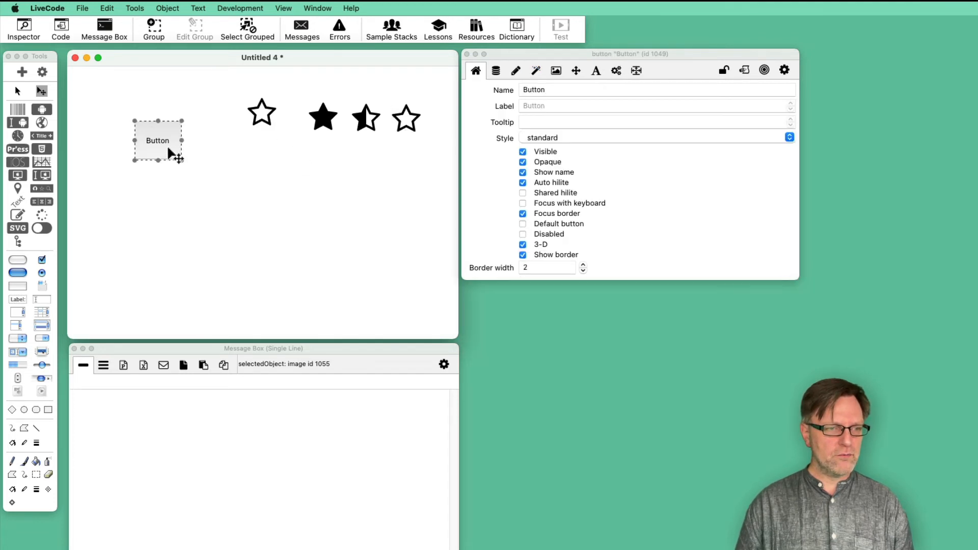
{"action": "left_click", "coordinate": [557, 72]}
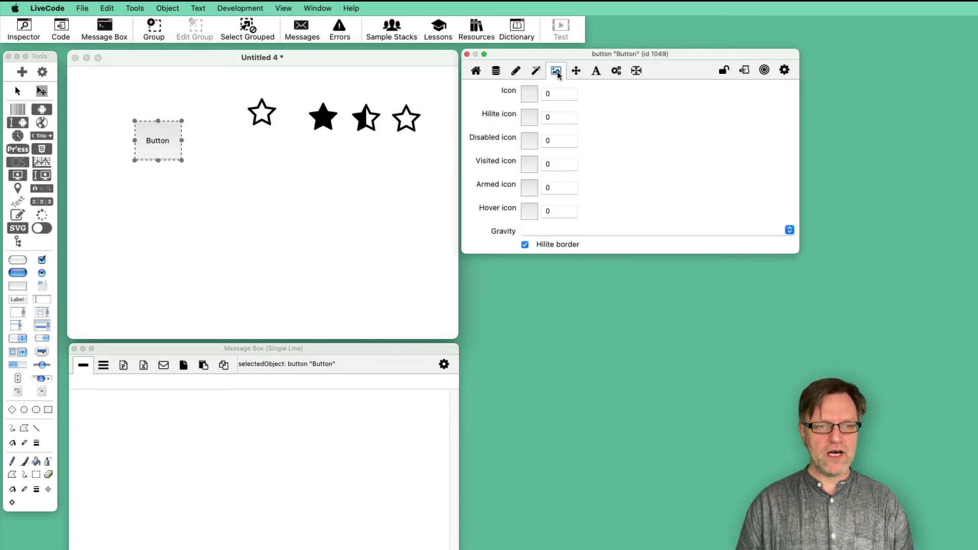
{"action": "left_click", "coordinate": [530, 96]}
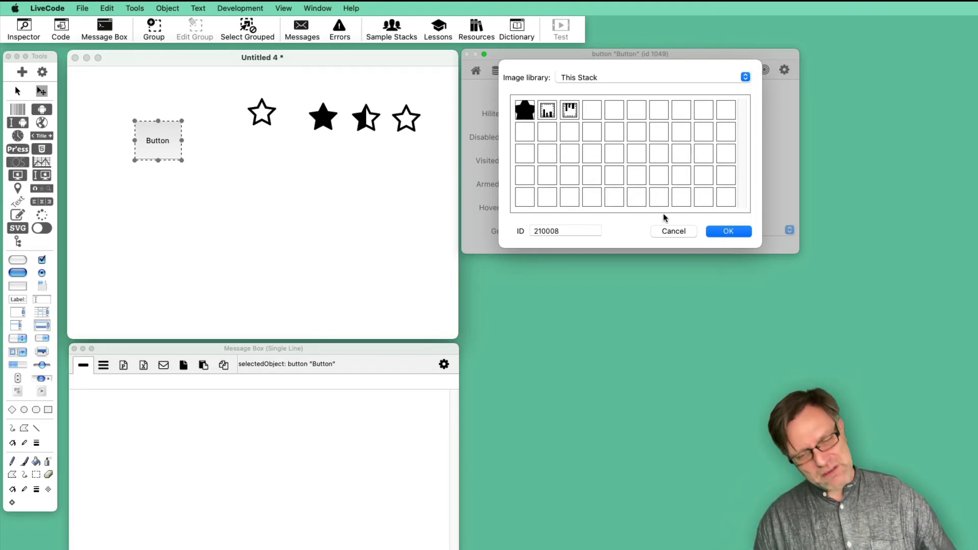
{"action": "left_click", "coordinate": [674, 232]}
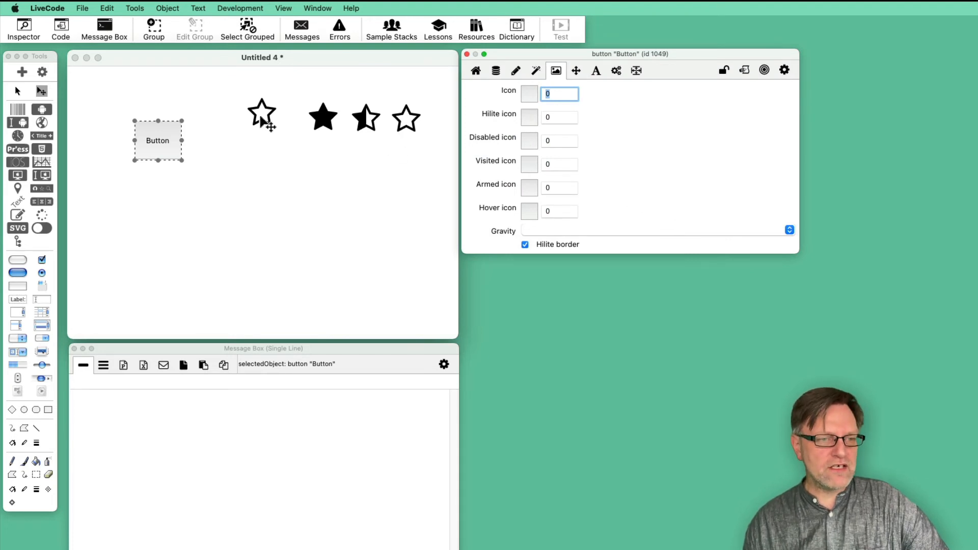
Step: Check the image IDs of the empty, half-empty and filled star images in their properties
{"action": "left_click", "coordinate": [407, 126]}
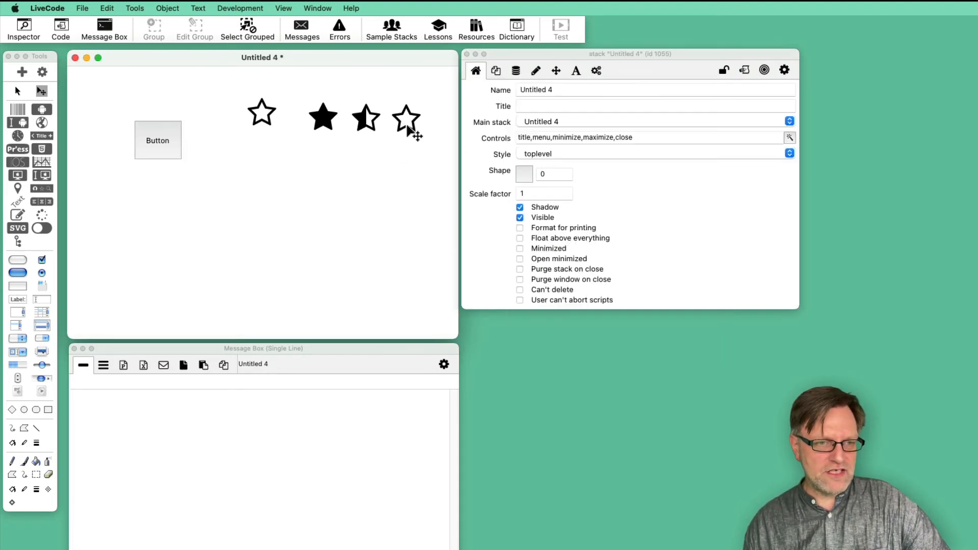
{"action": "left_click", "coordinate": [407, 130]}
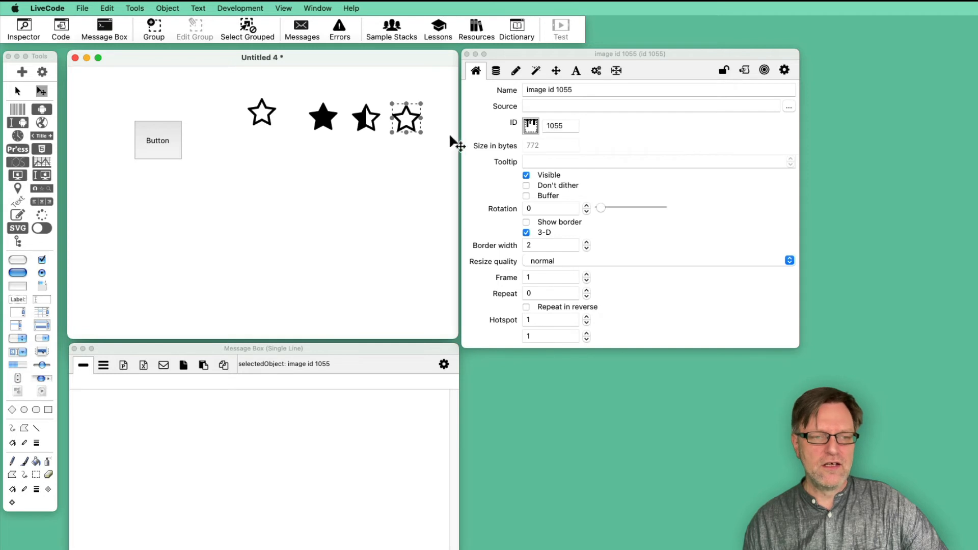
{"action": "double_click", "coordinate": [555, 126]}
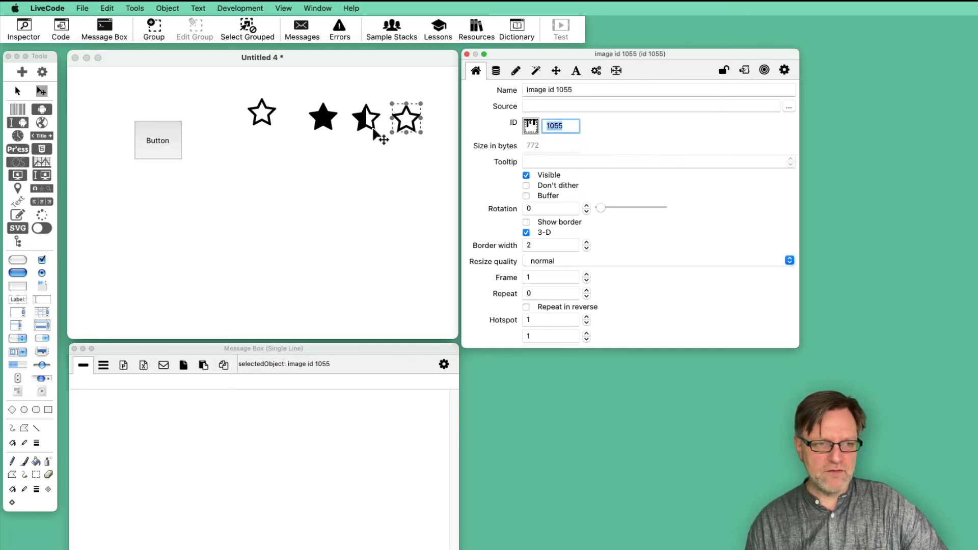
{"action": "left_click", "coordinate": [374, 131]}
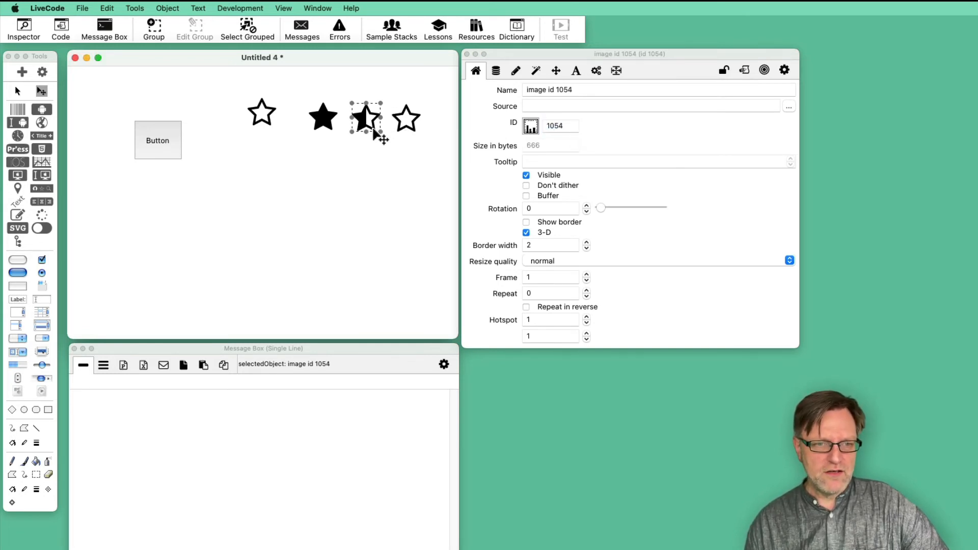
{"action": "left_click", "coordinate": [328, 126]}
{"action": "left_click", "coordinate": [399, 130]}
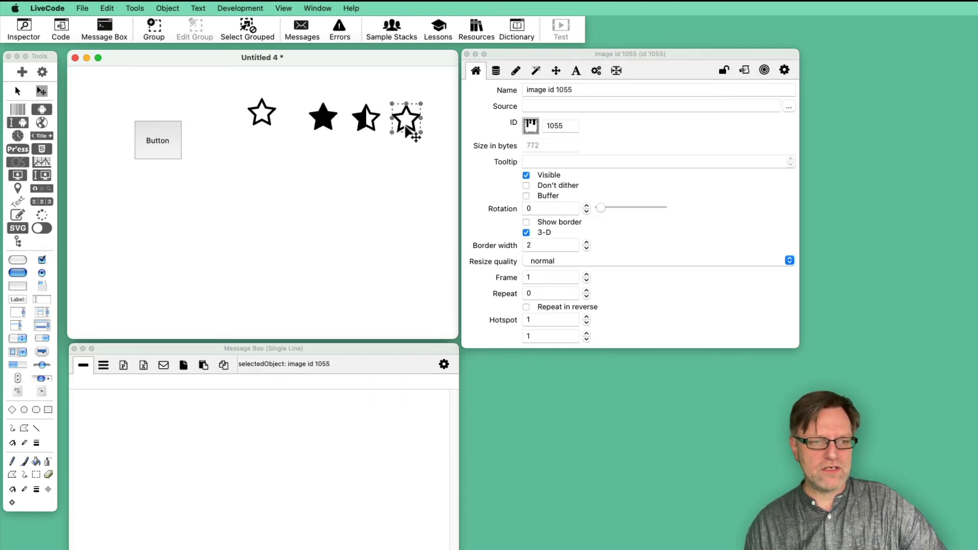
Step: Set the button's icon to the empty star image, ID 1055
{"action": "left_click", "coordinate": [167, 145]}
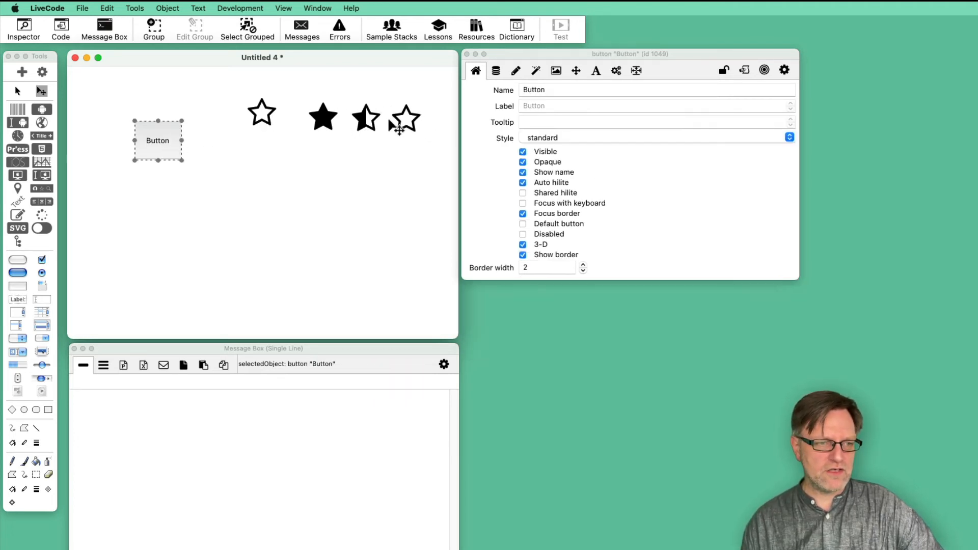
{"action": "left_click", "coordinate": [556, 71]}
{"action": "left_click", "coordinate": [556, 72]}
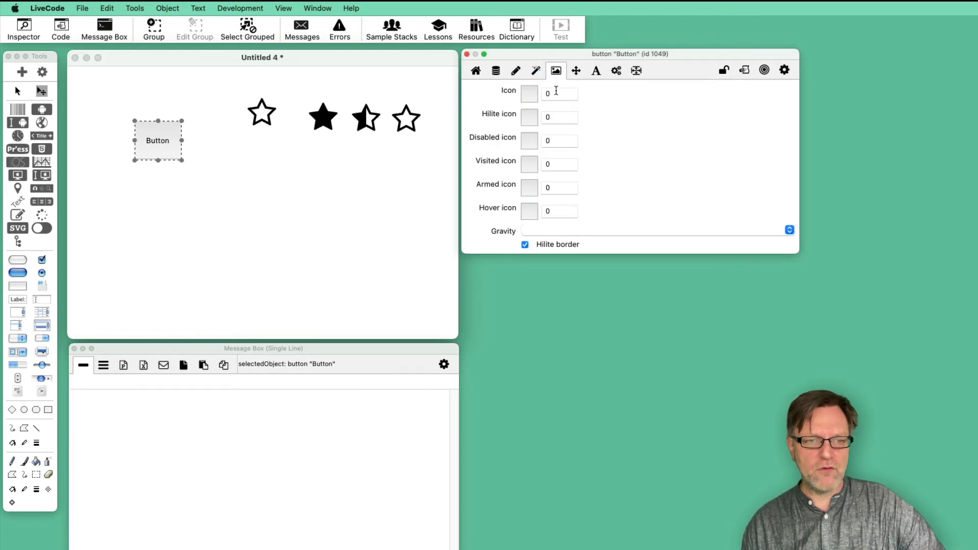
{"action": "type", "text": "1055"}
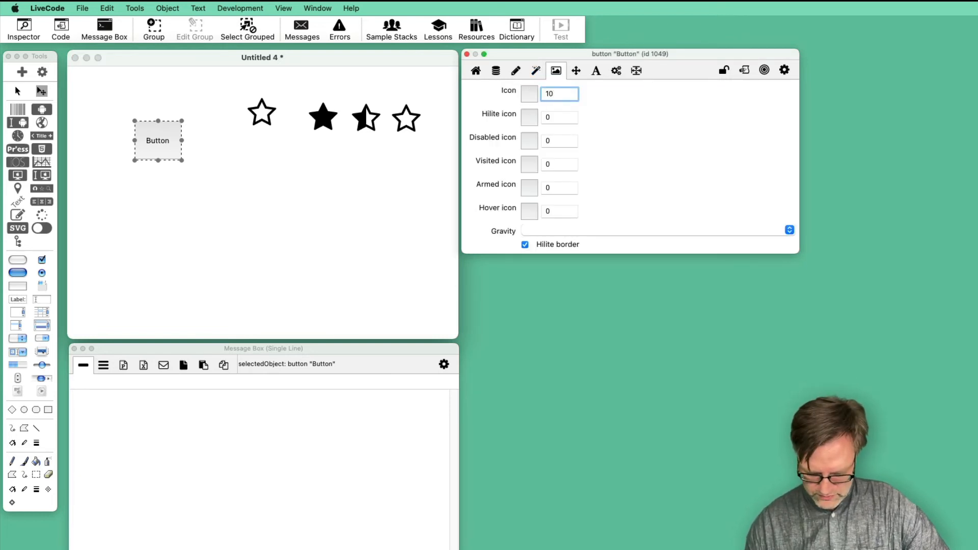
Step: Set the button's hover icon to image 1054 and its armed icon to image 1053
{"action": "left_click", "coordinate": [558, 212]}
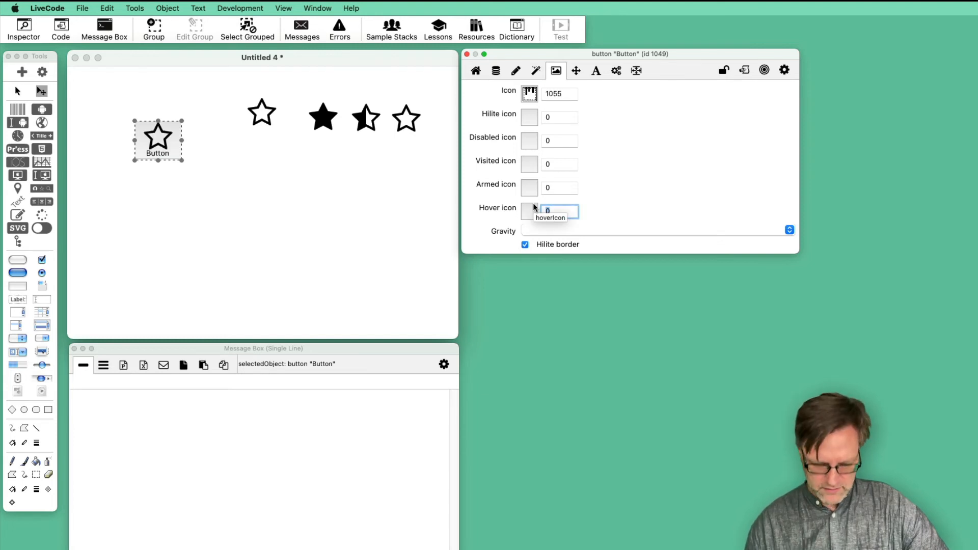
{"action": "type", "text": "1054"}
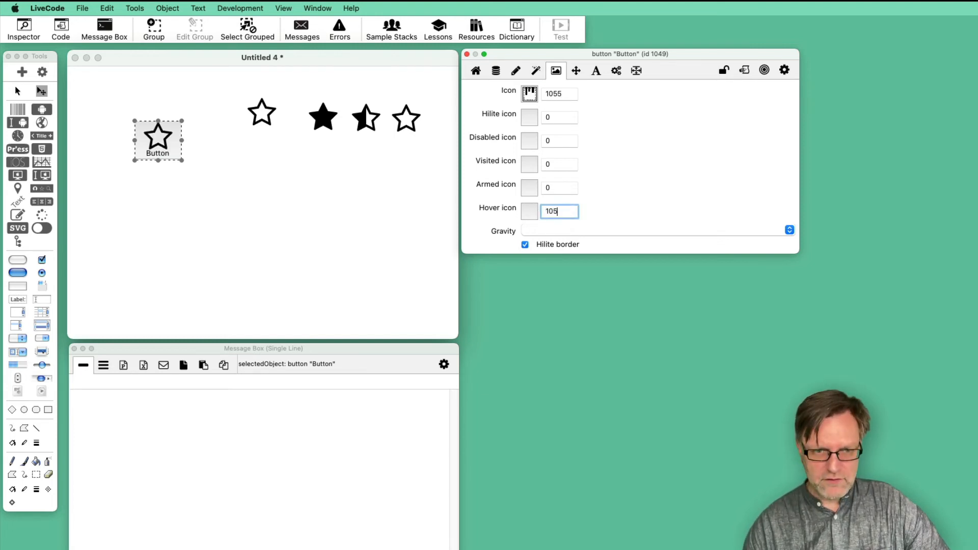
{"action": "left_click", "coordinate": [552, 189]}
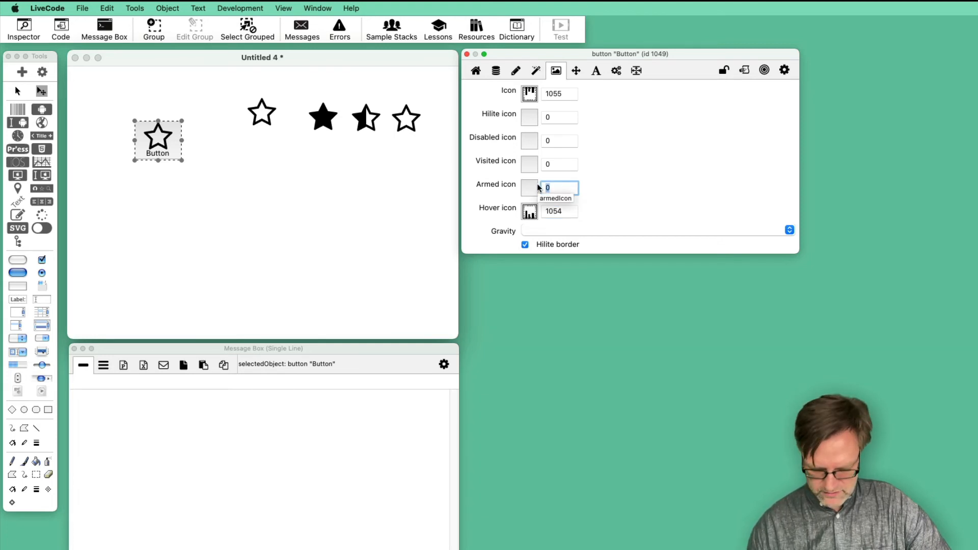
{"action": "type", "text": "1"}
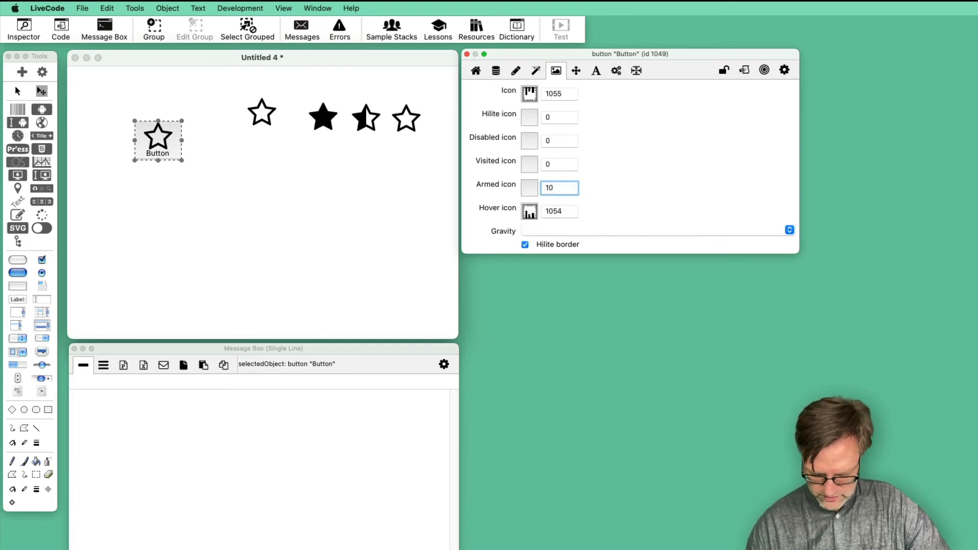
{"action": "type", "text": "0534"}
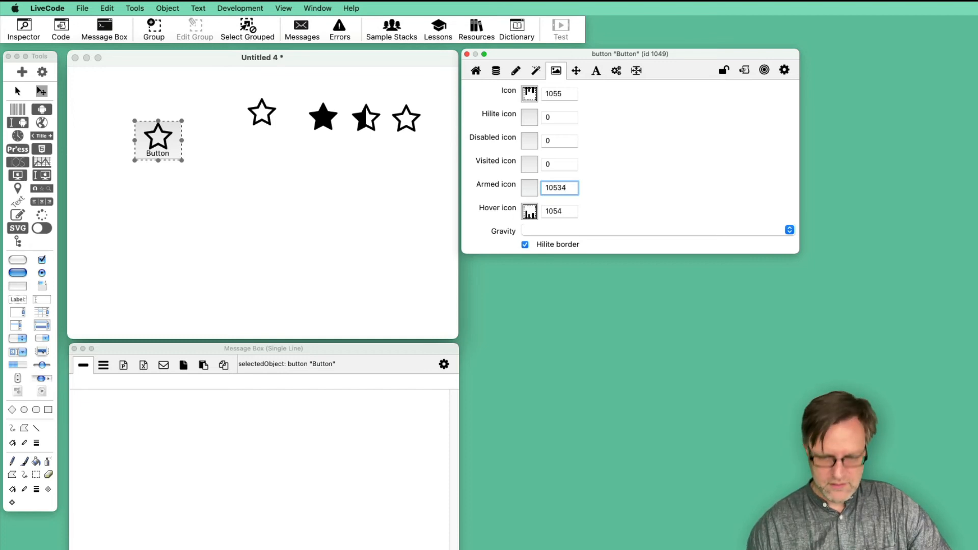
{"action": "key", "text": "Return"}
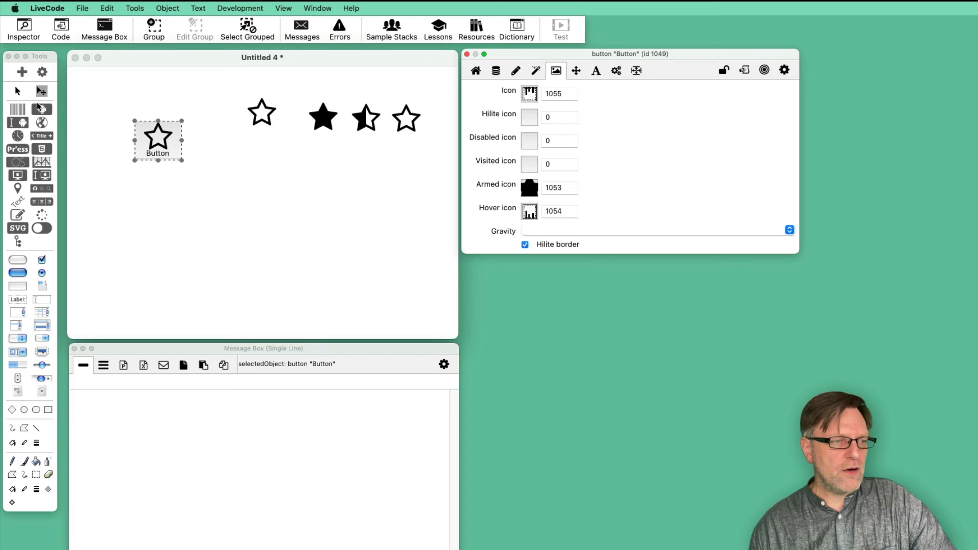
Step: Test the button's icons in run mode and return to edit mode
{"action": "left_click", "coordinate": [17, 91]}
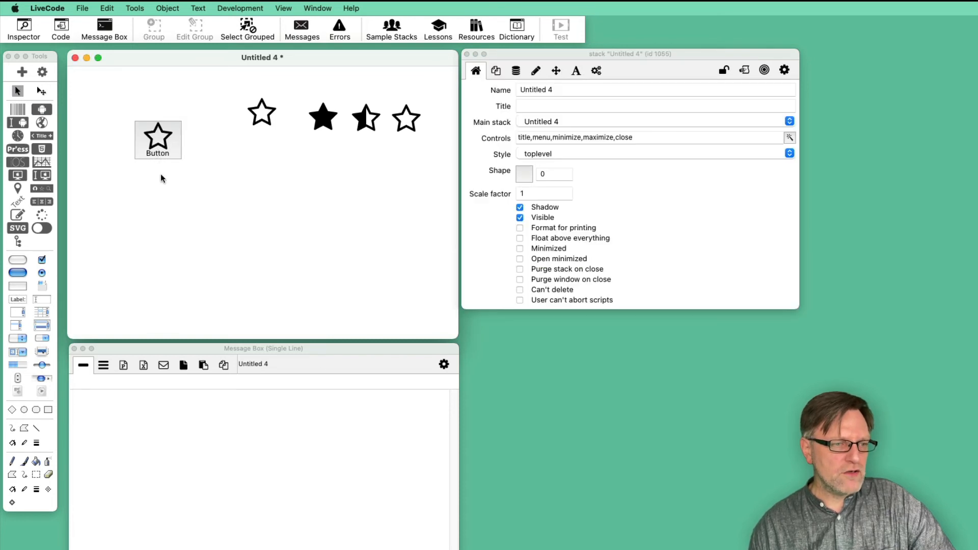
{"action": "left_click", "coordinate": [160, 143]}
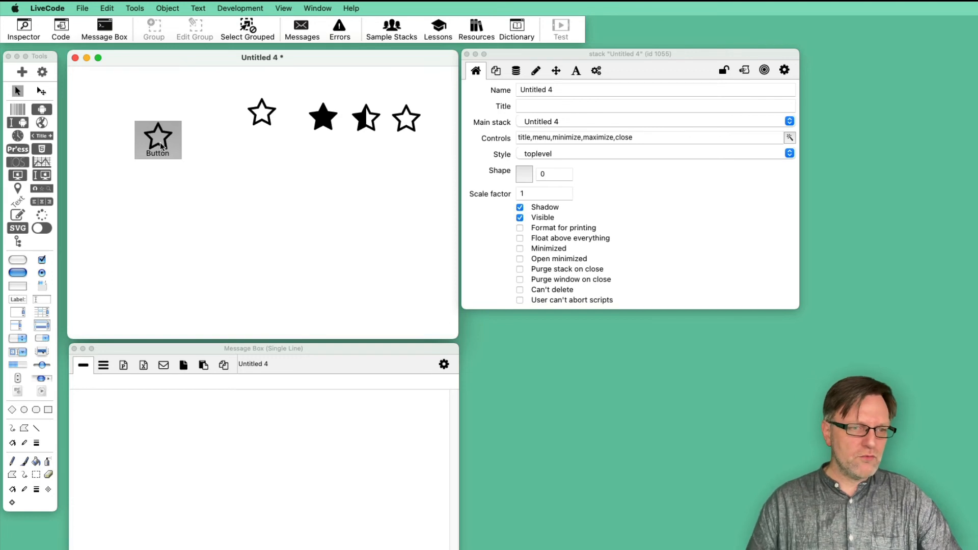
{"action": "left_click", "coordinate": [41, 92]}
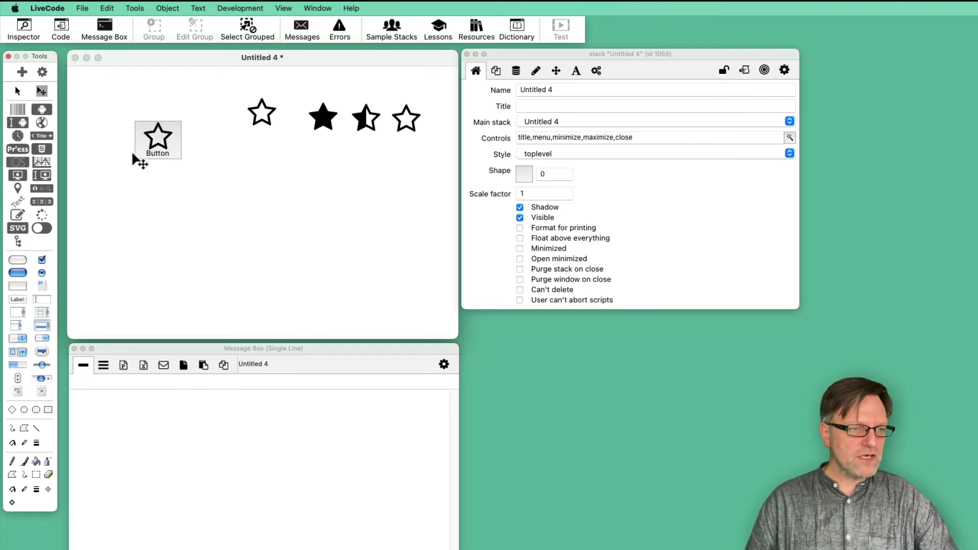
Step: Set the button's armed icon to 0 and its hilite icon to the filled star image, ID 1053
{"action": "left_click", "coordinate": [170, 153]}
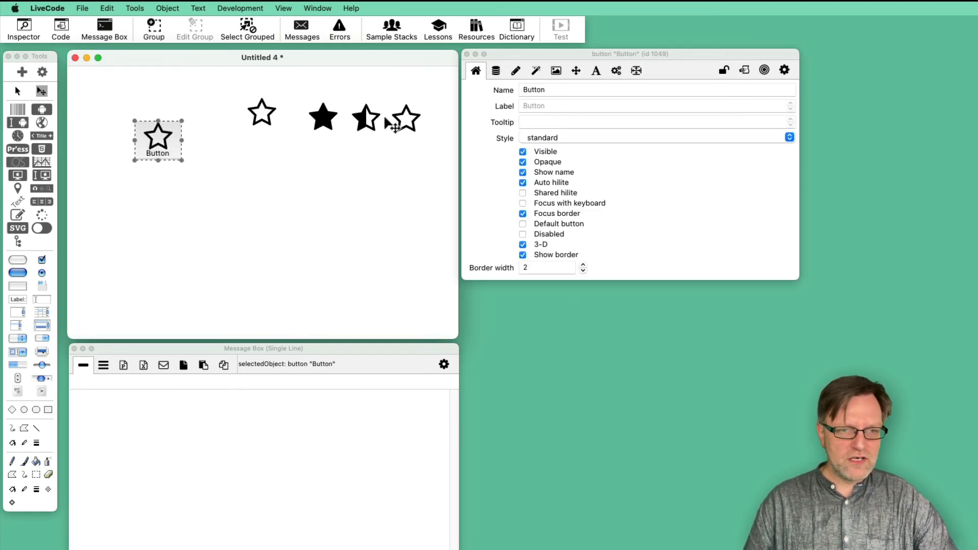
{"action": "left_click", "coordinate": [557, 71]}
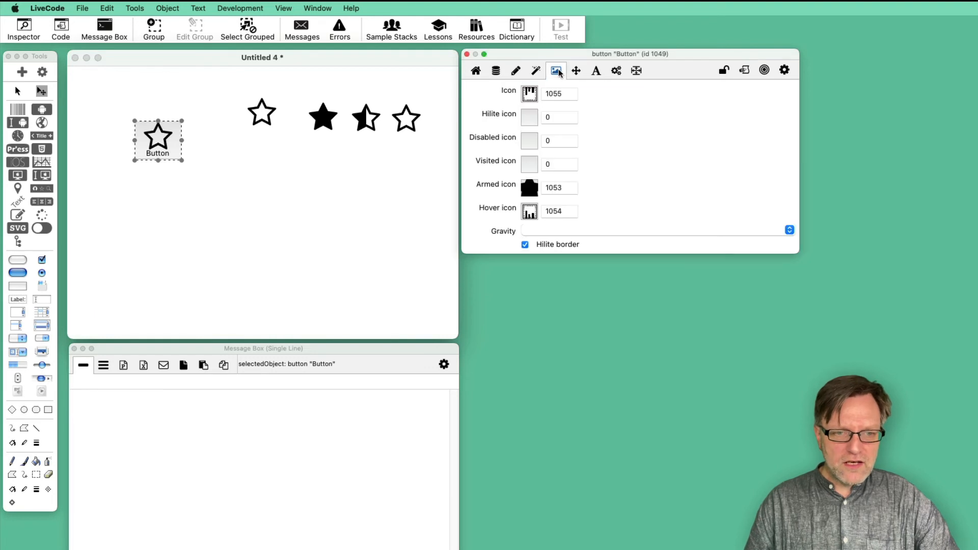
{"action": "left_click", "coordinate": [563, 188]}
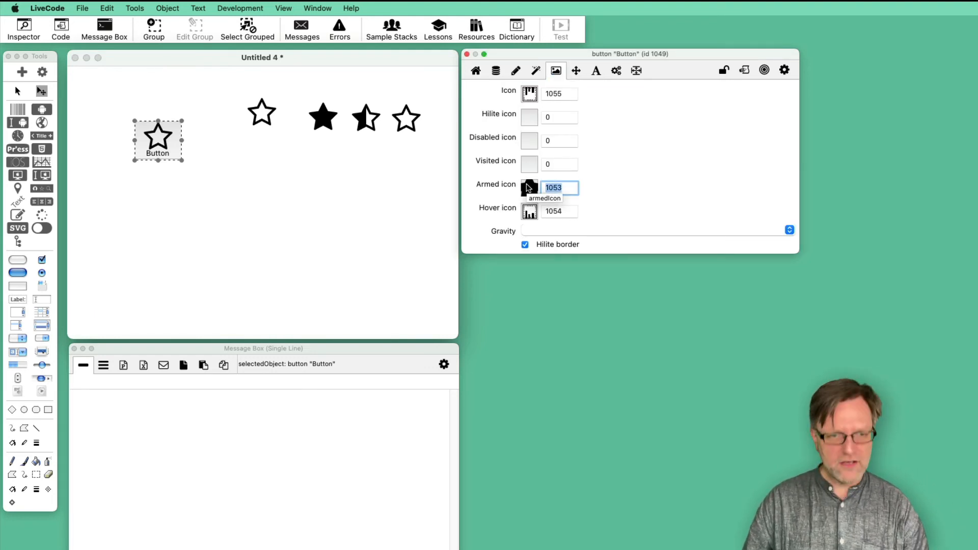
{"action": "key", "text": "BackSpace"}
{"action": "type", "text": "0"}
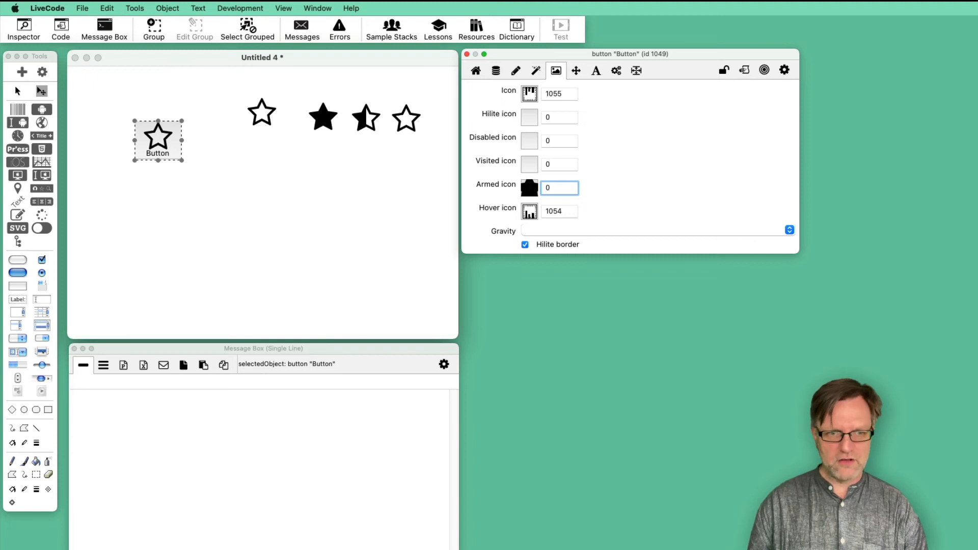
{"action": "left_click", "coordinate": [555, 117]}
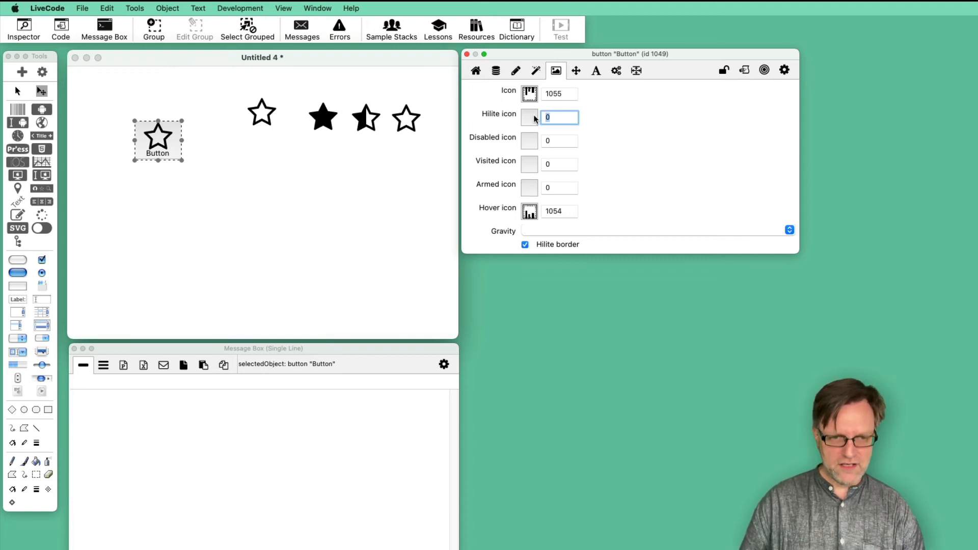
{"action": "type", "text": "1053"}
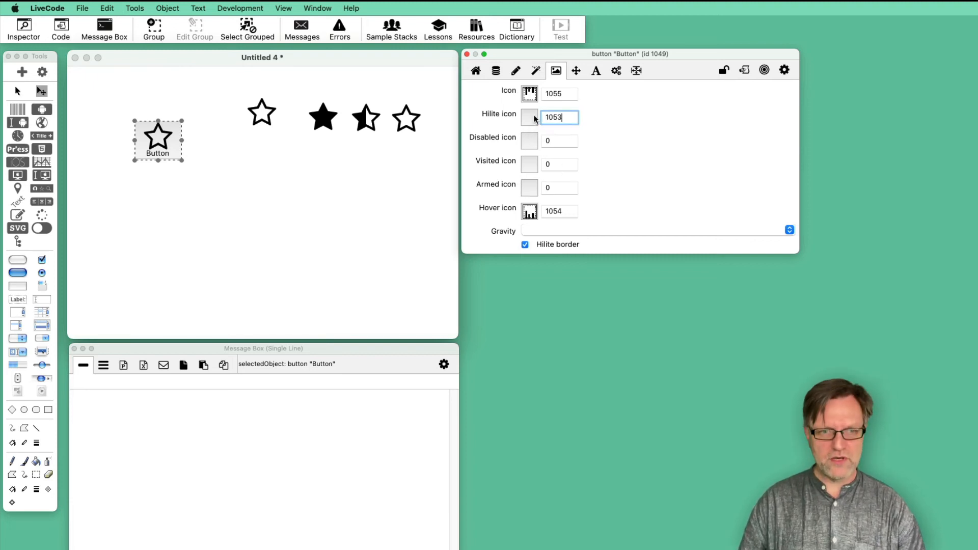
{"action": "left_click", "coordinate": [321, 192]}
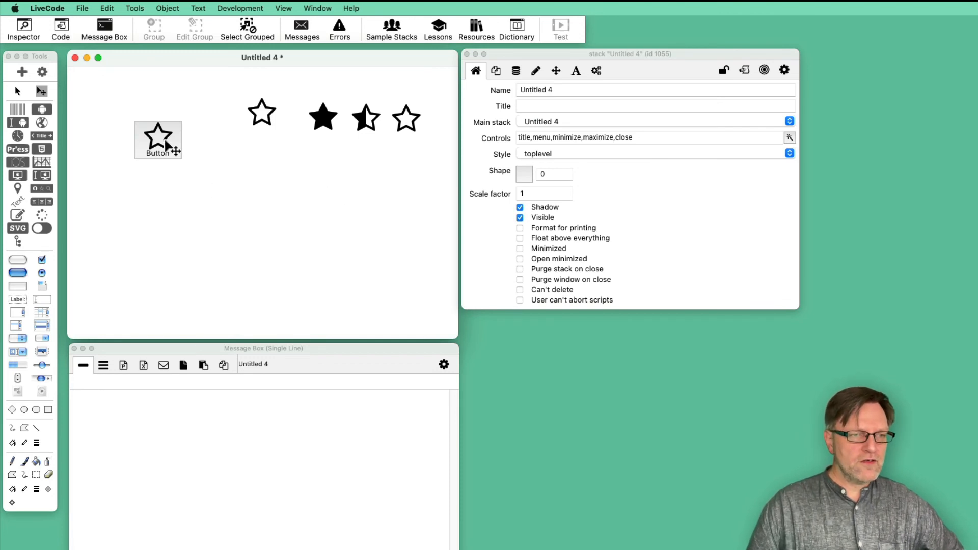
Step: Check the button's icon assignments and test its hover and pressed states in run mode
{"action": "left_click", "coordinate": [164, 147]}
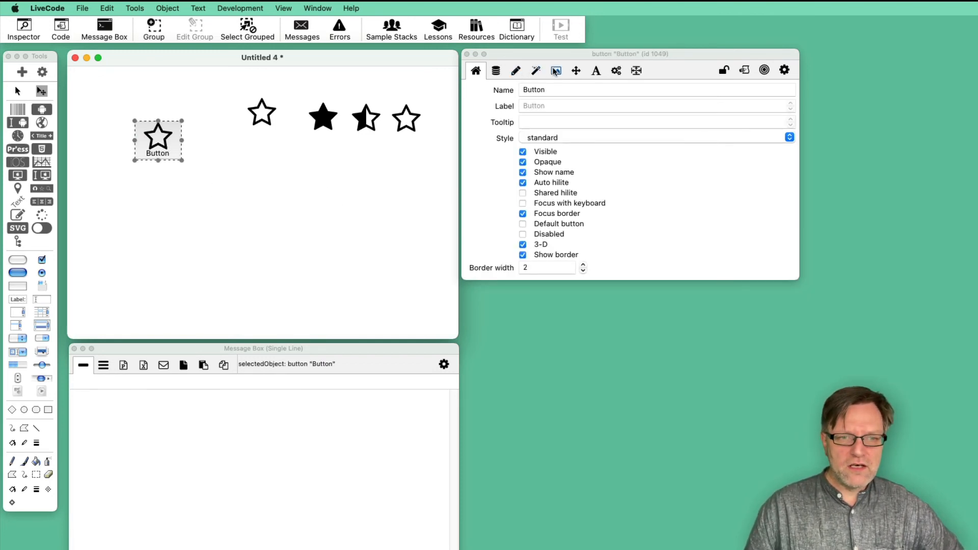
{"action": "left_click", "coordinate": [556, 70]}
{"action": "left_click", "coordinate": [17, 91]}
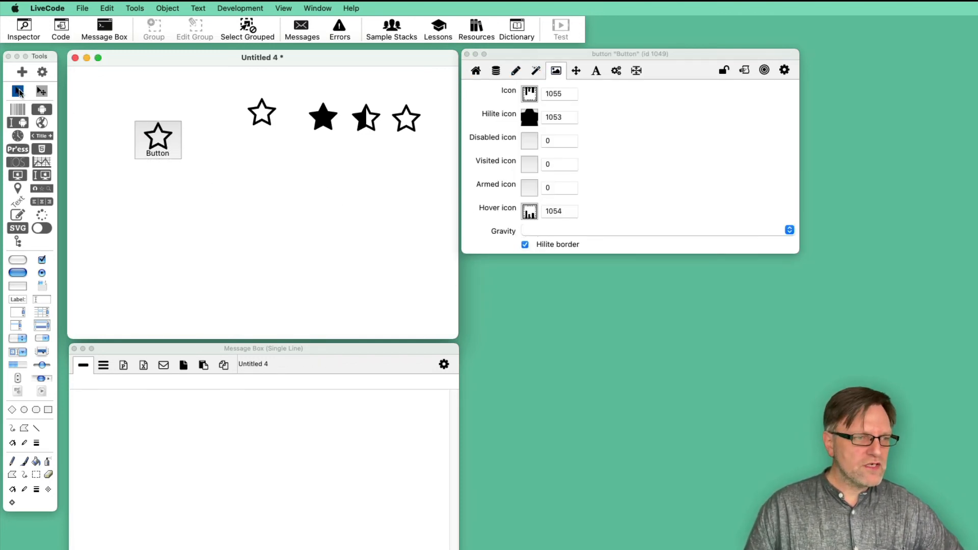
{"action": "left_click", "coordinate": [160, 139]}
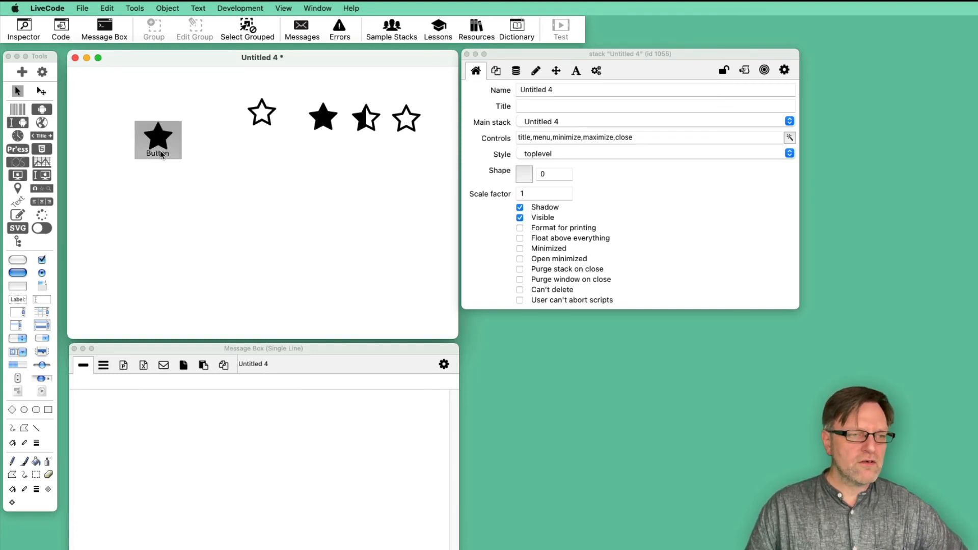
{"action": "left_click", "coordinate": [157, 137]}
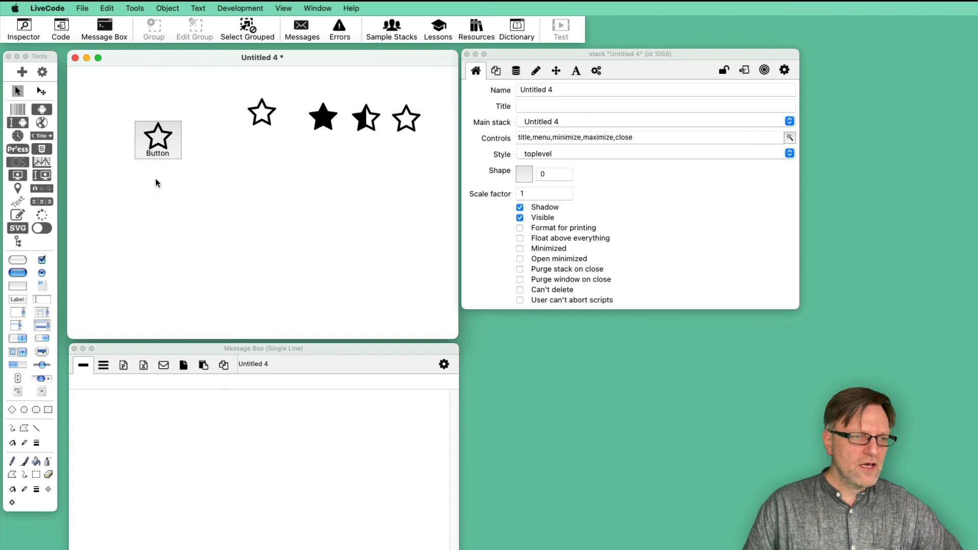
{"action": "left_click", "coordinate": [160, 147]}
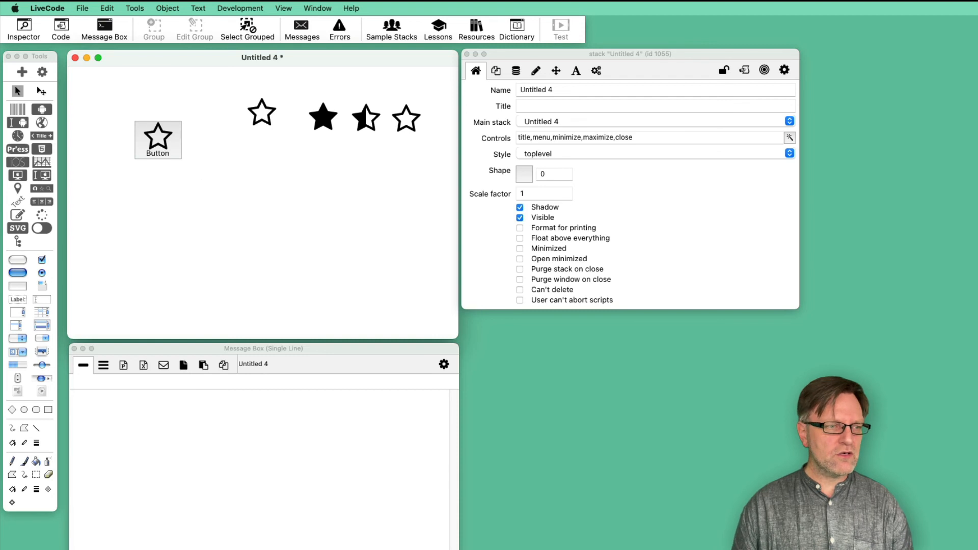
Step: Return to edit mode, hide the button's name and set its style to transparent
{"action": "left_click", "coordinate": [42, 91]}
{"action": "left_click", "coordinate": [170, 153]}
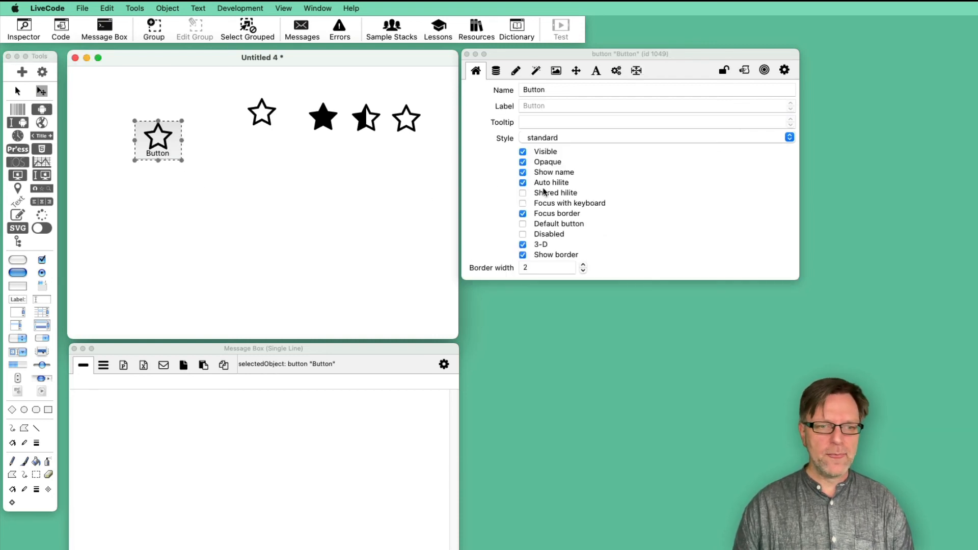
{"action": "left_click", "coordinate": [523, 173]}
{"action": "left_click", "coordinate": [558, 142]}
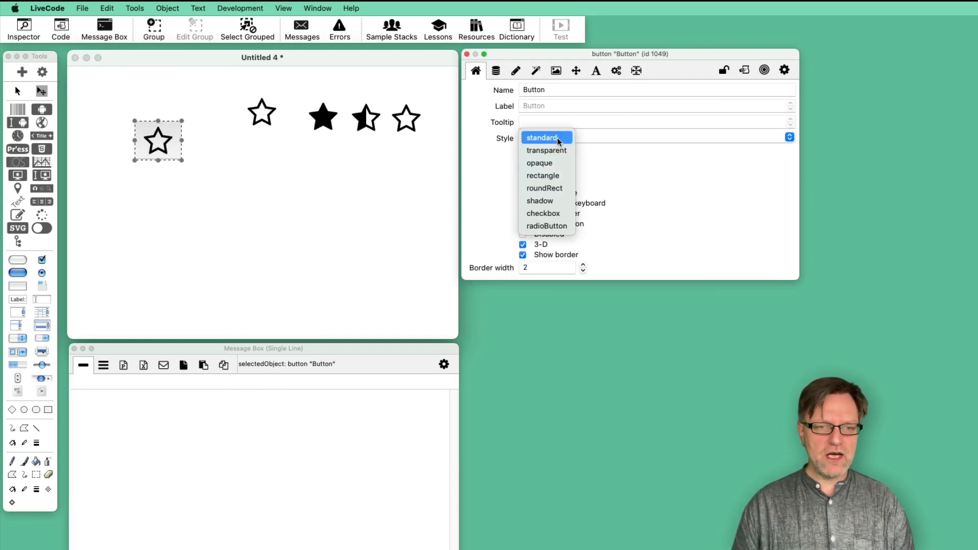
{"action": "left_click", "coordinate": [556, 146]}
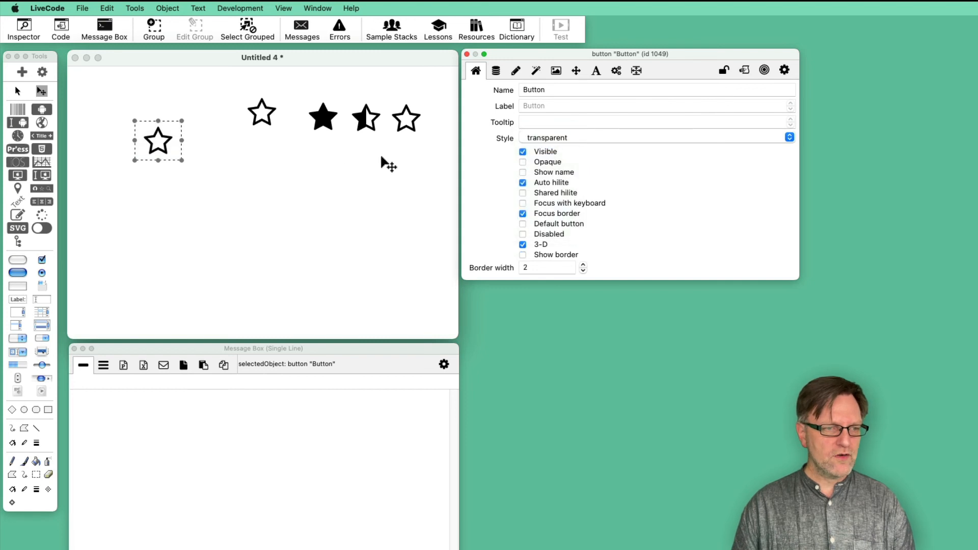
Step: Shrink the button to fit closely around its star, test it in run mode and return to edit mode
{"action": "left_click_drag", "start_coordinate": [182, 161], "coordinate": [174, 158]}
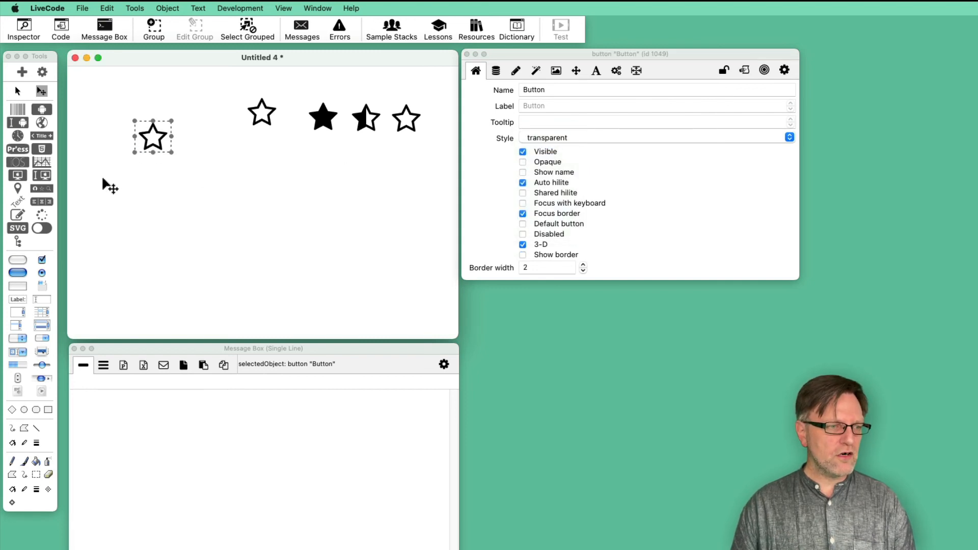
{"action": "key", "text": "super+9"}
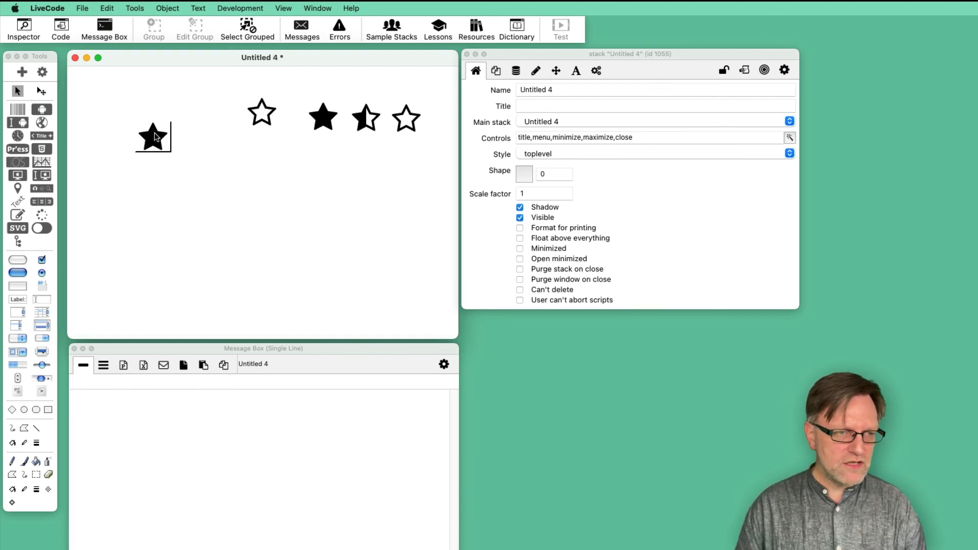
{"action": "left_click", "coordinate": [43, 94]}
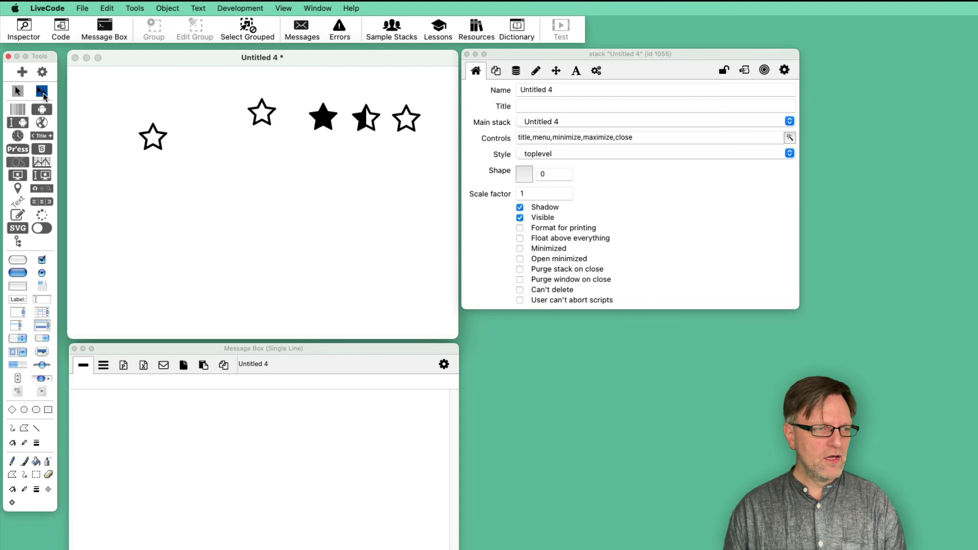
Step: Turn off the button's Focus border and 3-D options and test its pressed state in run mode
{"action": "left_click", "coordinate": [164, 146]}
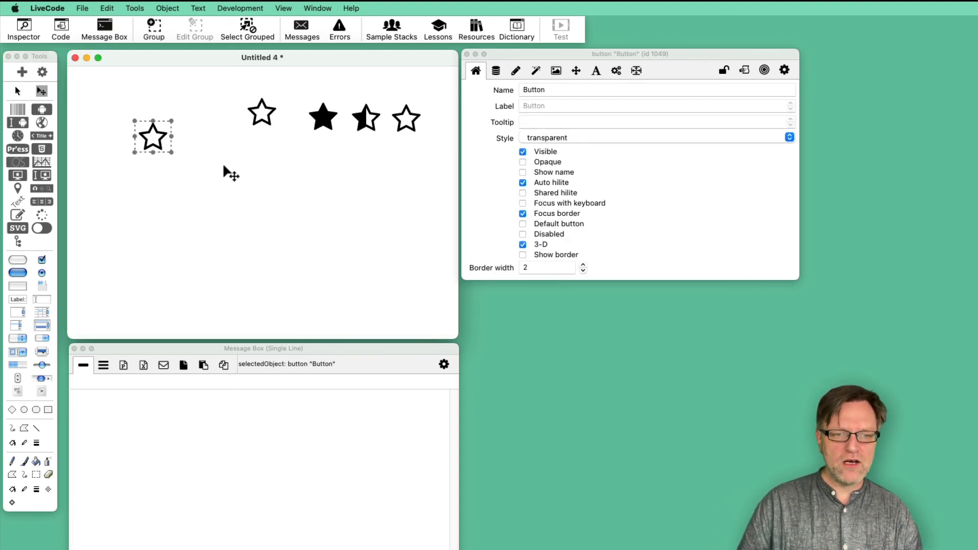
{"action": "left_click", "coordinate": [523, 214]}
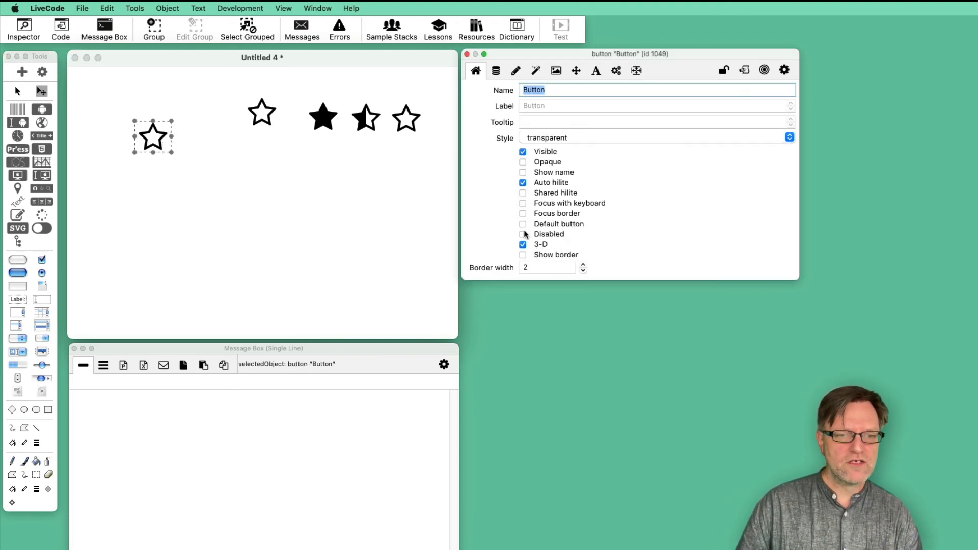
{"action": "left_click", "coordinate": [523, 244]}
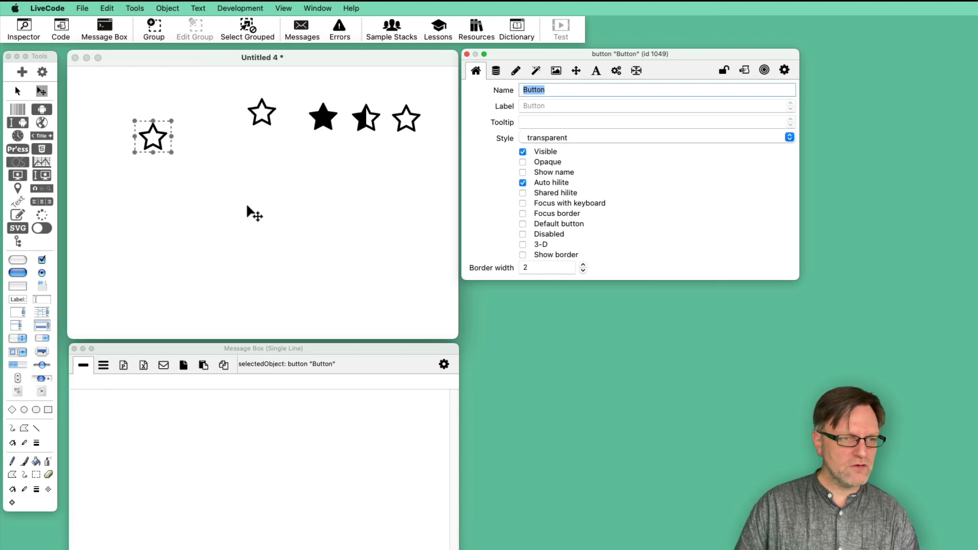
{"action": "left_click", "coordinate": [17, 91]}
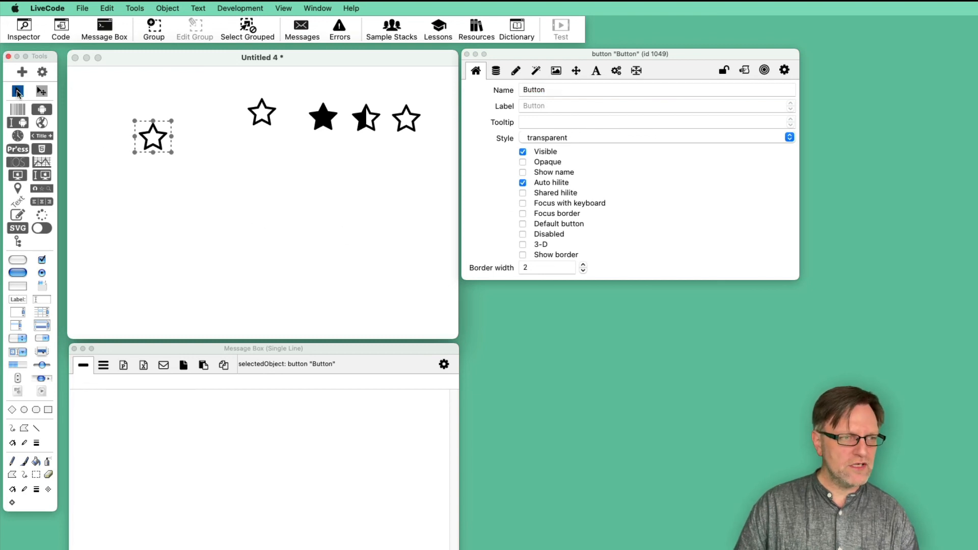
{"action": "left_click", "coordinate": [152, 140]}
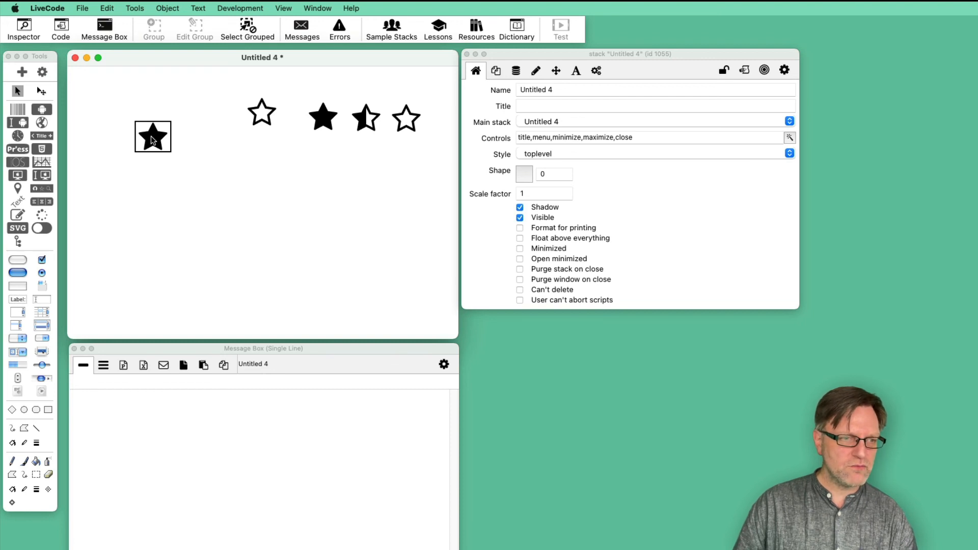
Step: In edit mode, set the button's border width to 0 and review its Hilite border option
{"action": "left_click", "coordinate": [42, 90]}
{"action": "left_click", "coordinate": [151, 147]}
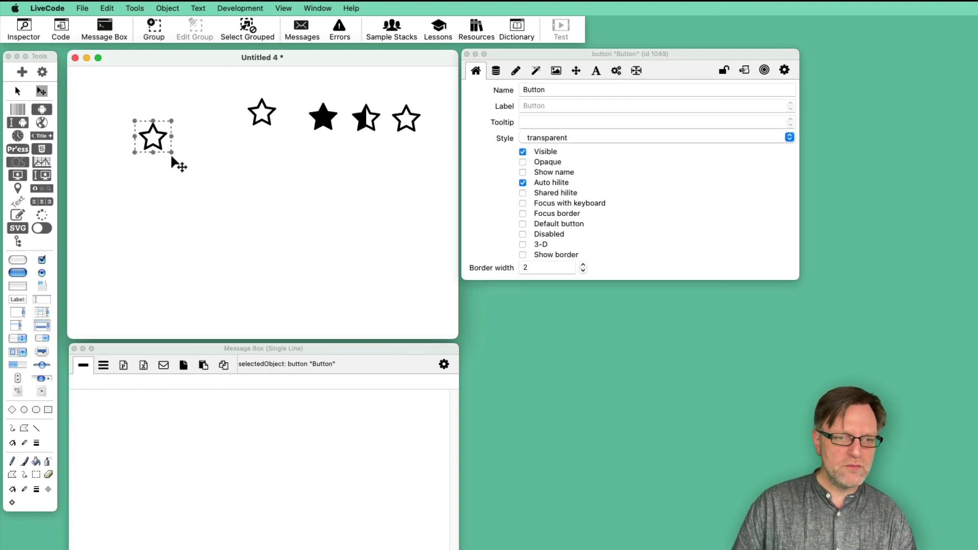
{"action": "double_click", "coordinate": [551, 269]}
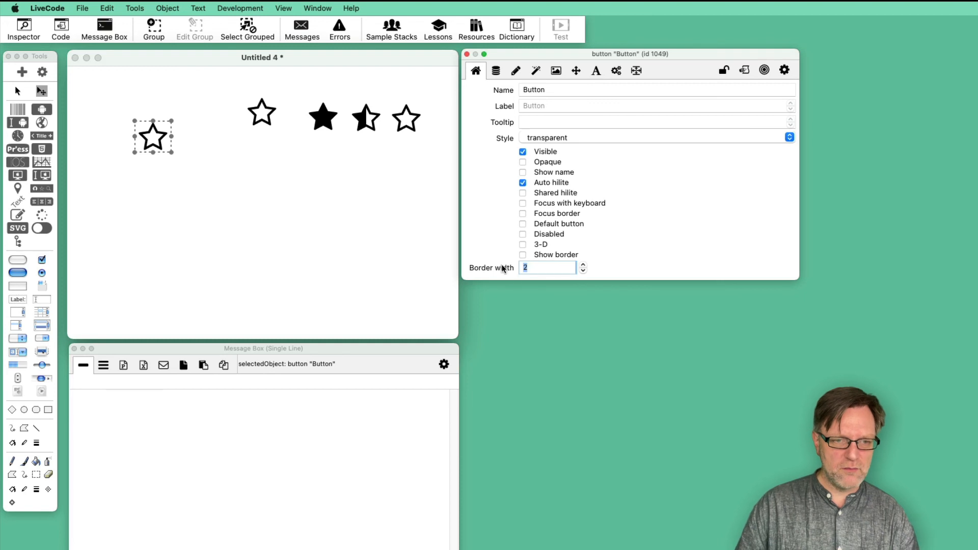
{"action": "type", "text": "0"}
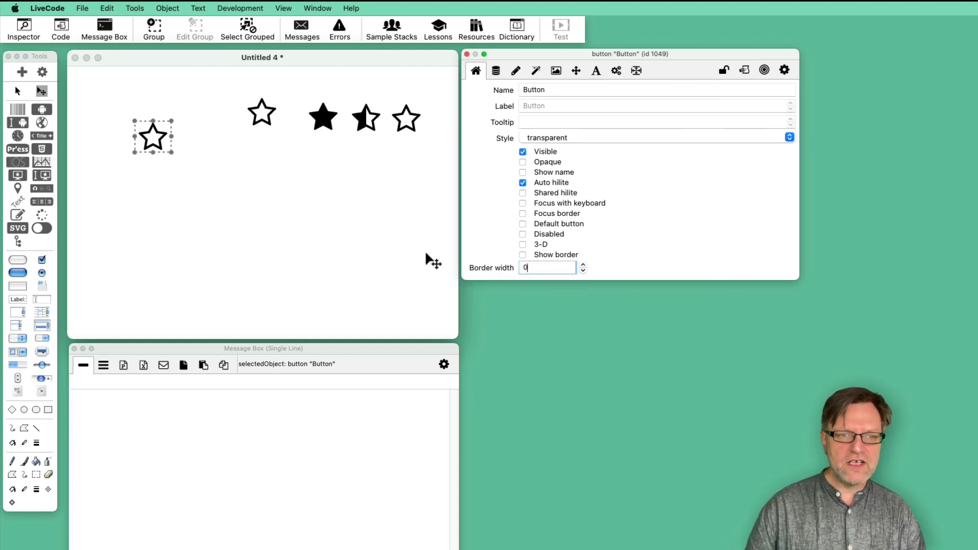
{"action": "left_click", "coordinate": [556, 72]}
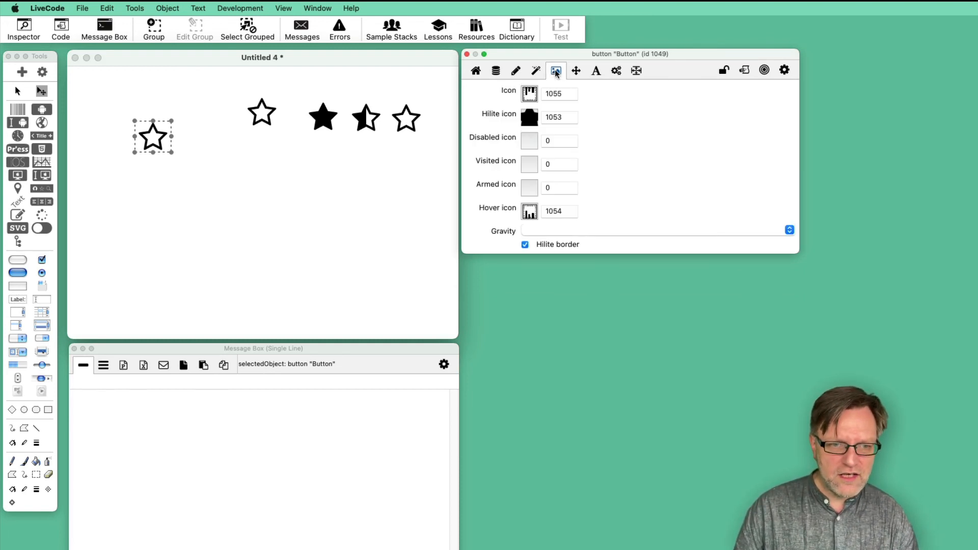
{"action": "left_click", "coordinate": [535, 247]}
Step: Test the transparent star button's hover and pressed states again in run mode
{"action": "left_click", "coordinate": [18, 96]}
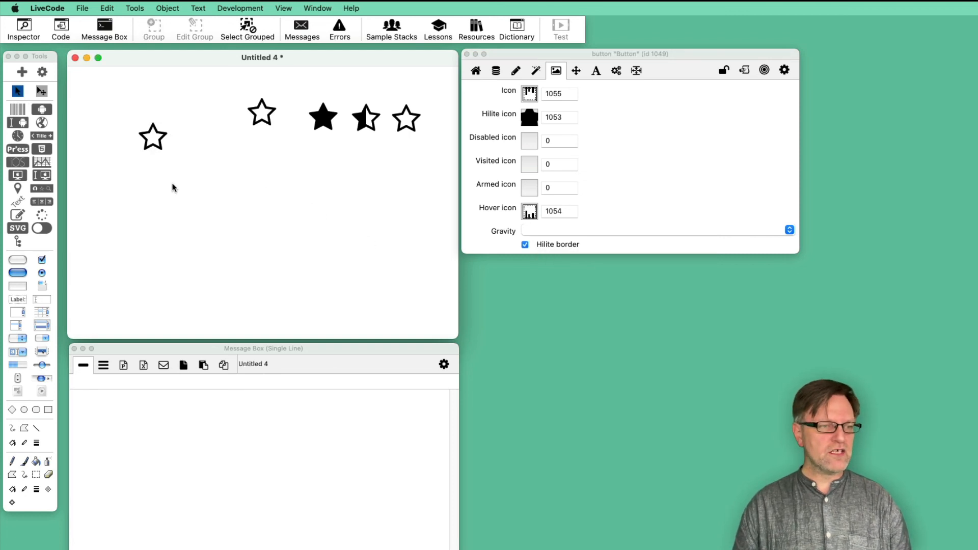
{"action": "left_click", "coordinate": [152, 148]}
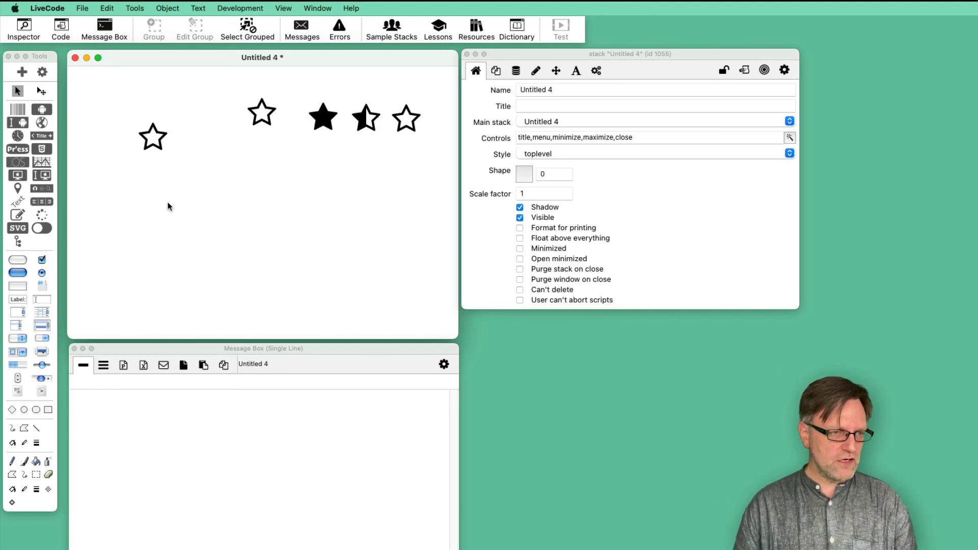
{"action": "left_click", "coordinate": [154, 138]}
{"action": "left_click", "coordinate": [157, 141]}
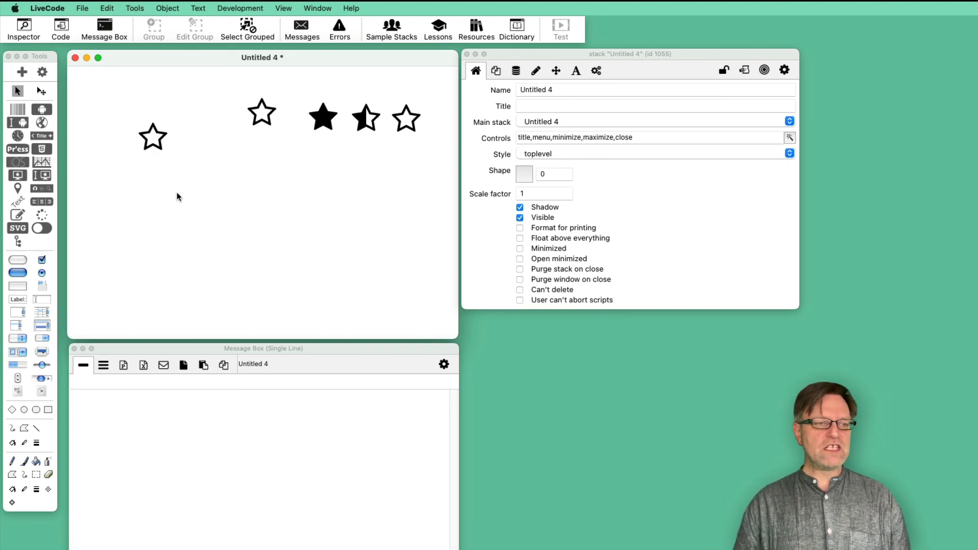